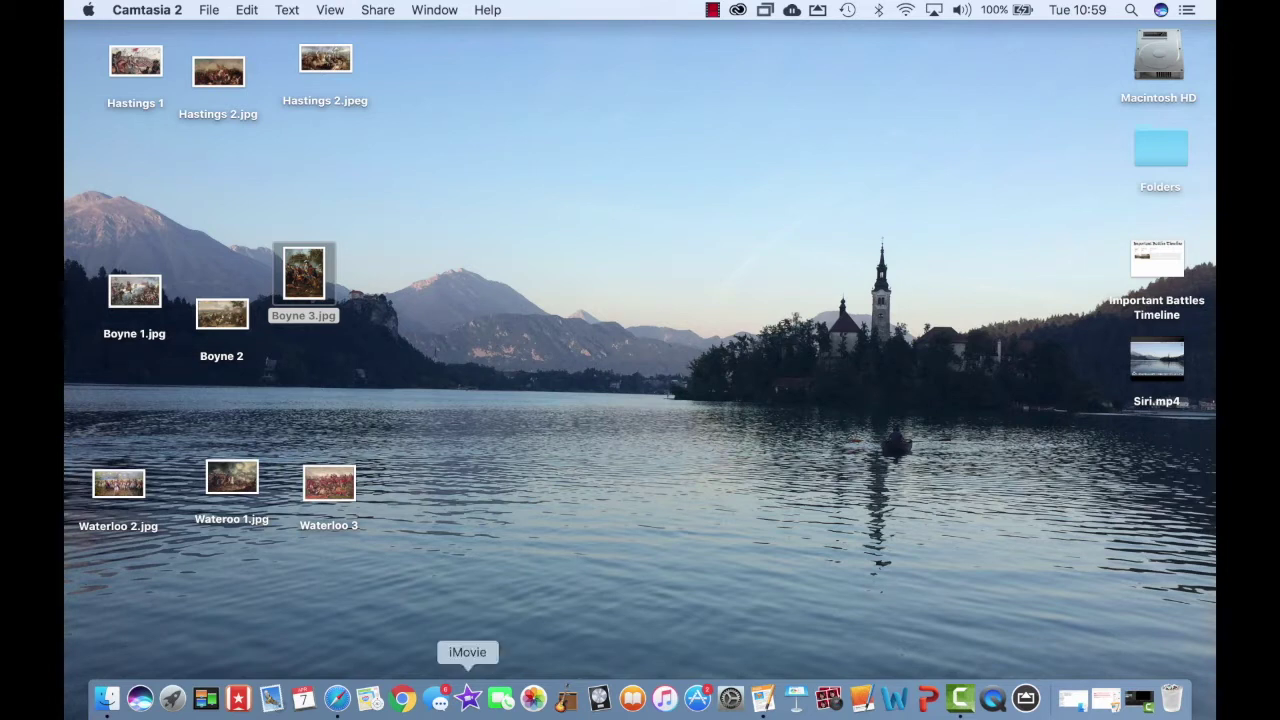
- Switch to iMovie and add the Old World Still map background as the first clip in the Battles timeline
click(467, 698)
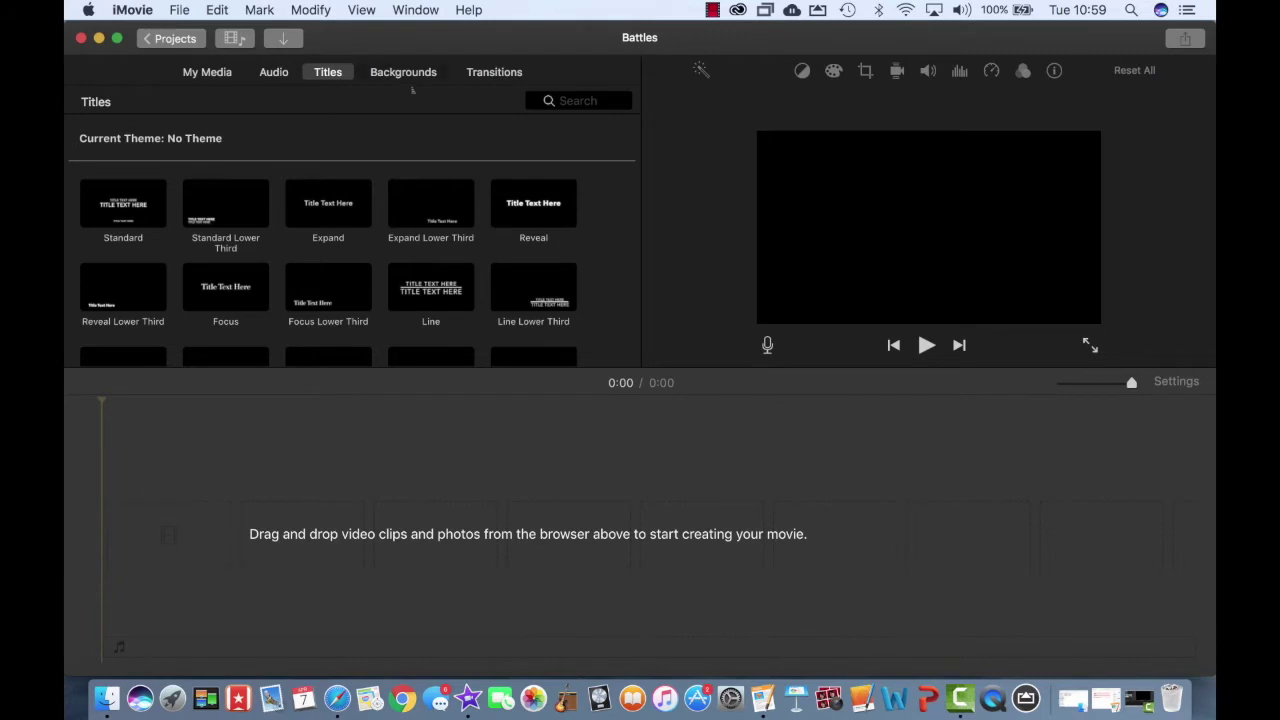
click(403, 72)
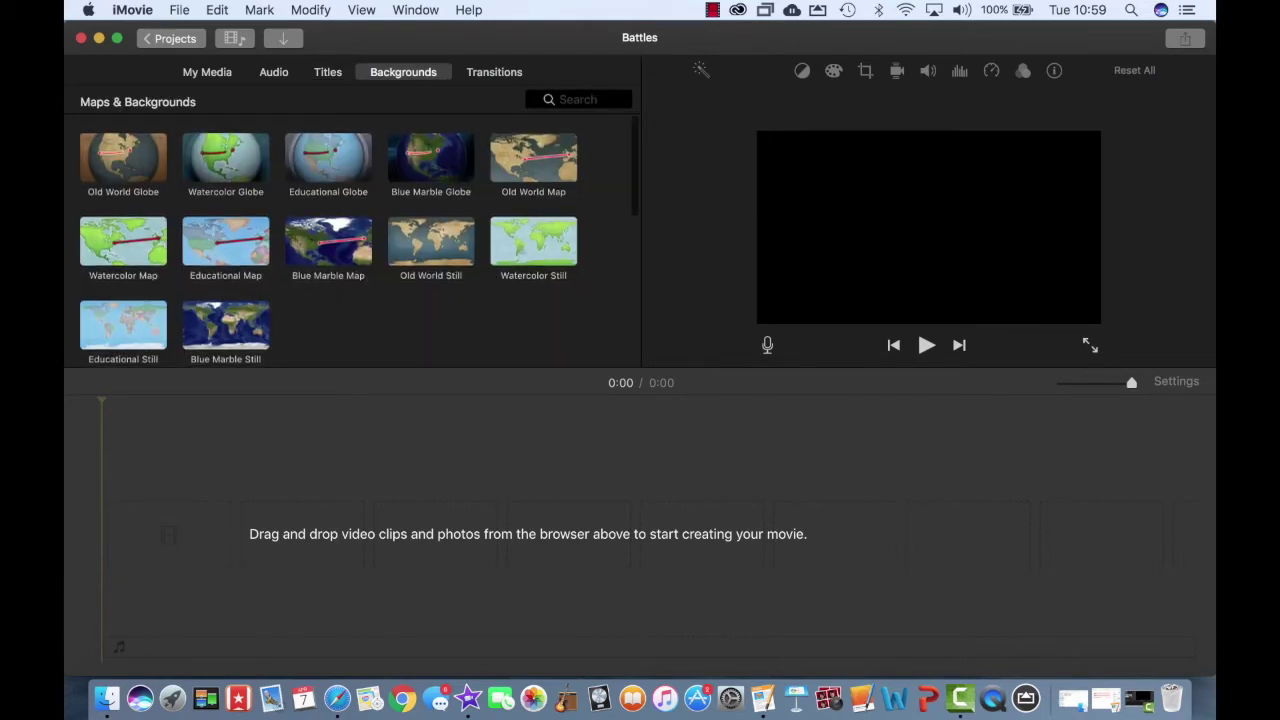
scroll(353, 240, down, 5)
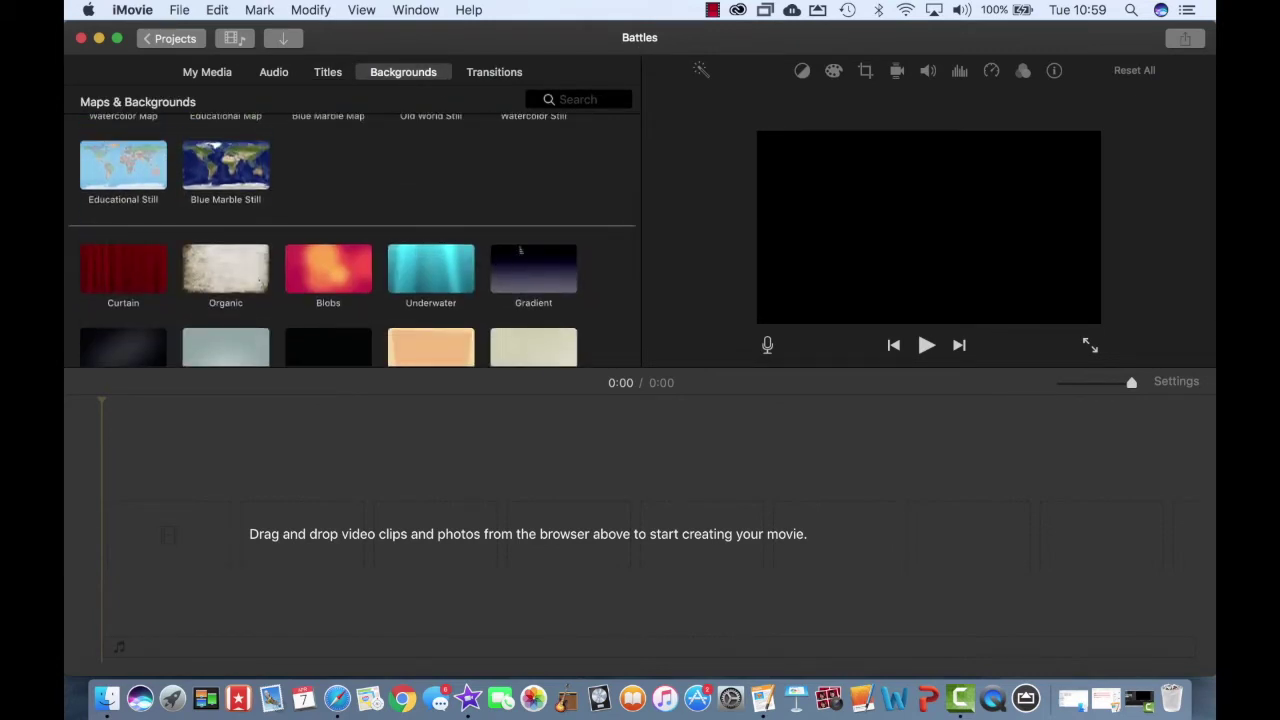
scroll(520, 250, up, 3)
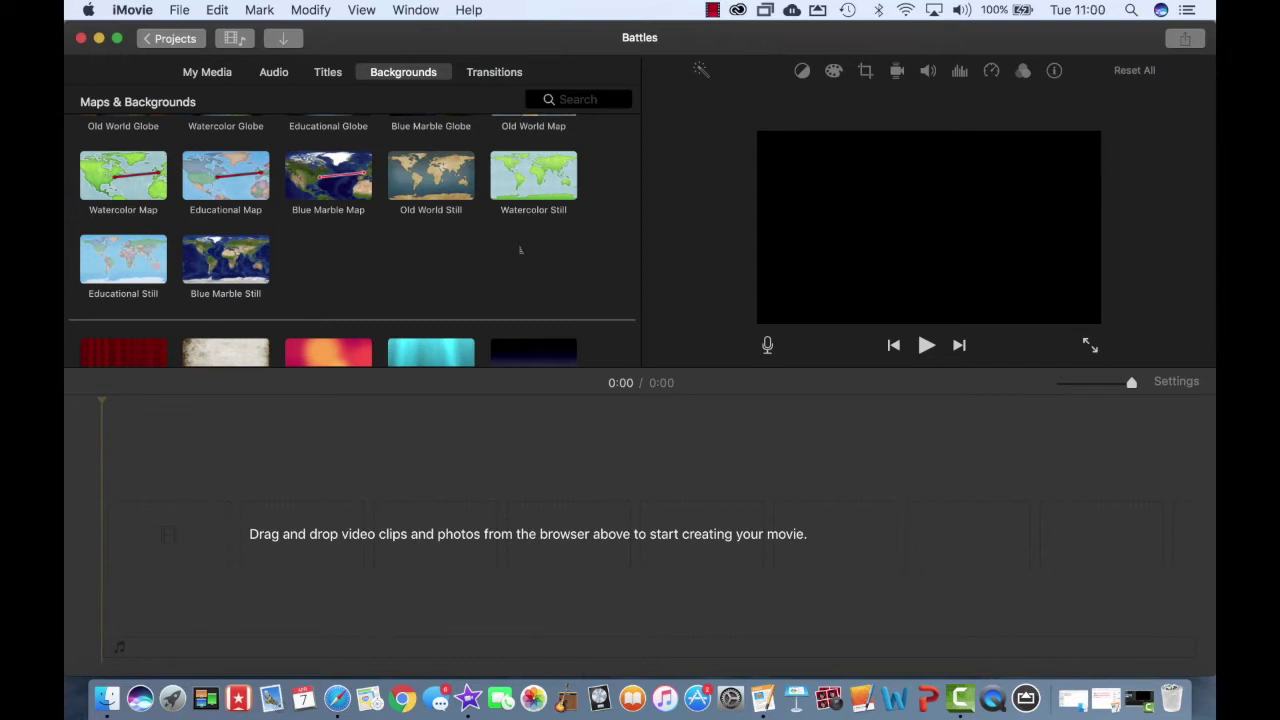
scroll(520, 250, up, 2)
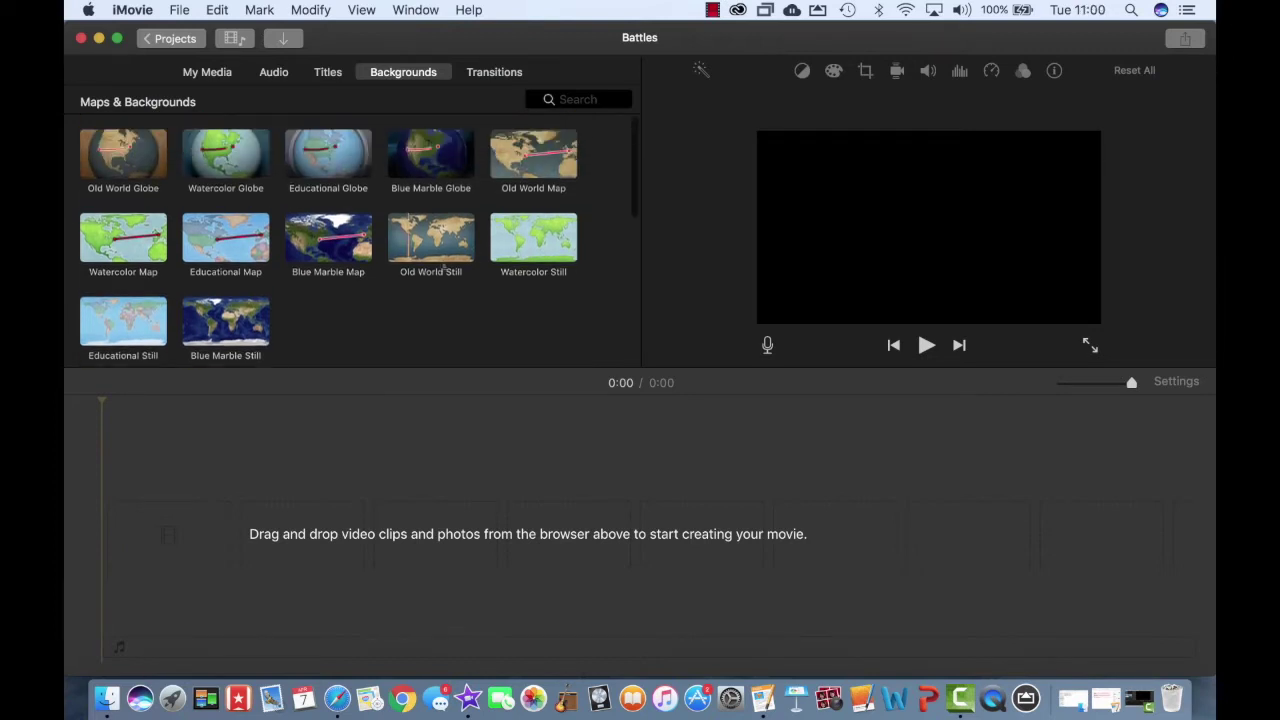
click(409, 243)
drag(430, 237, 260, 540)
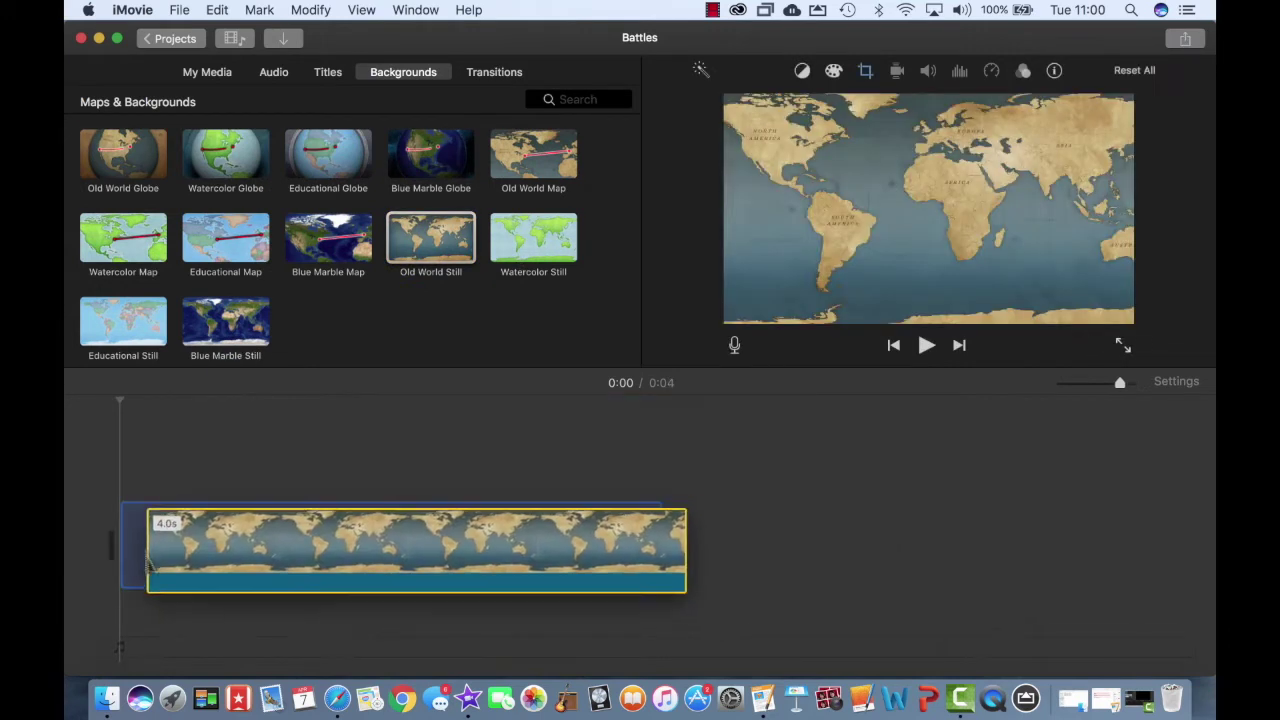
- Add three Silk-Beige backgrounds one after another behind the map clip in the timeline
scroll(355, 330, down, 10)
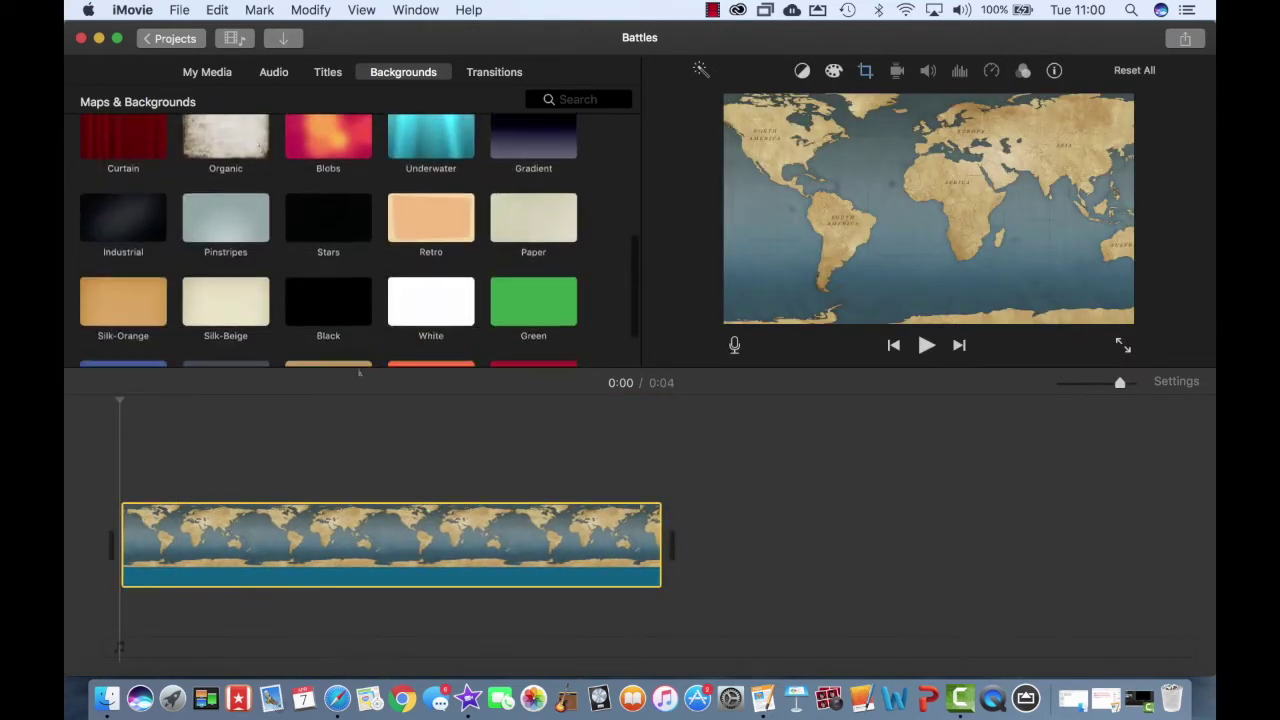
drag(228, 263, 805, 522)
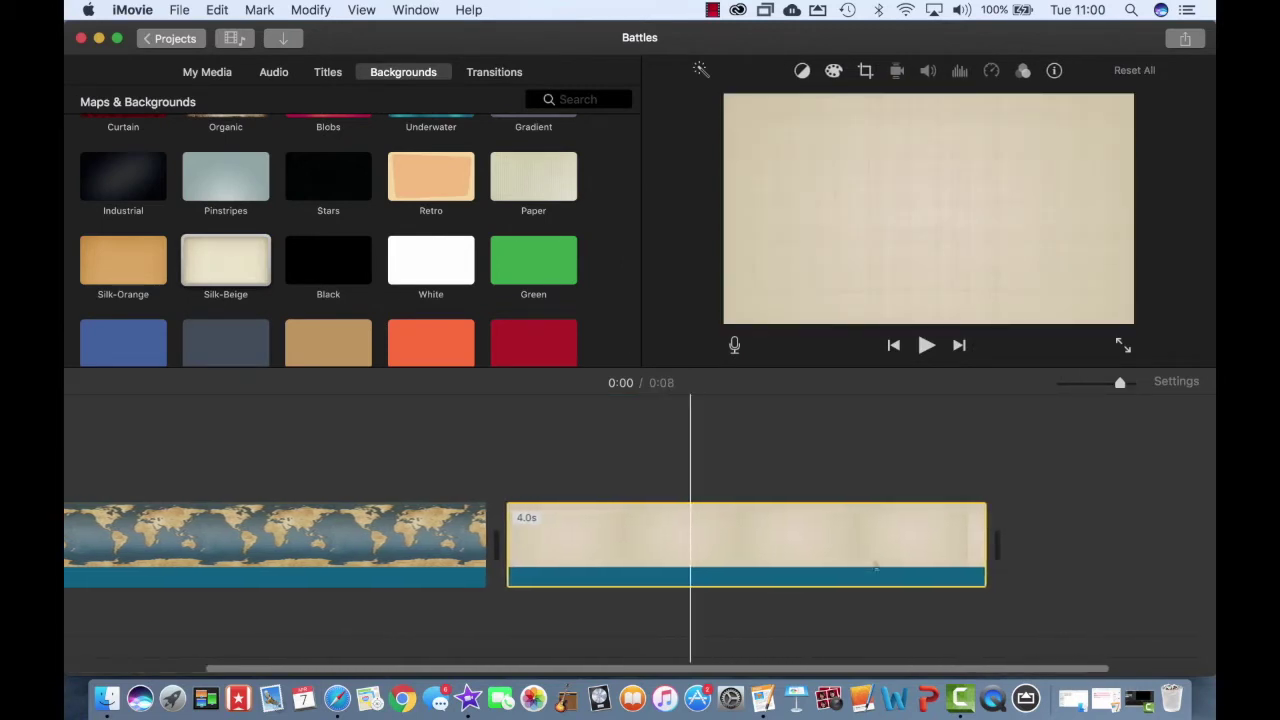
drag(226, 260, 912, 535)
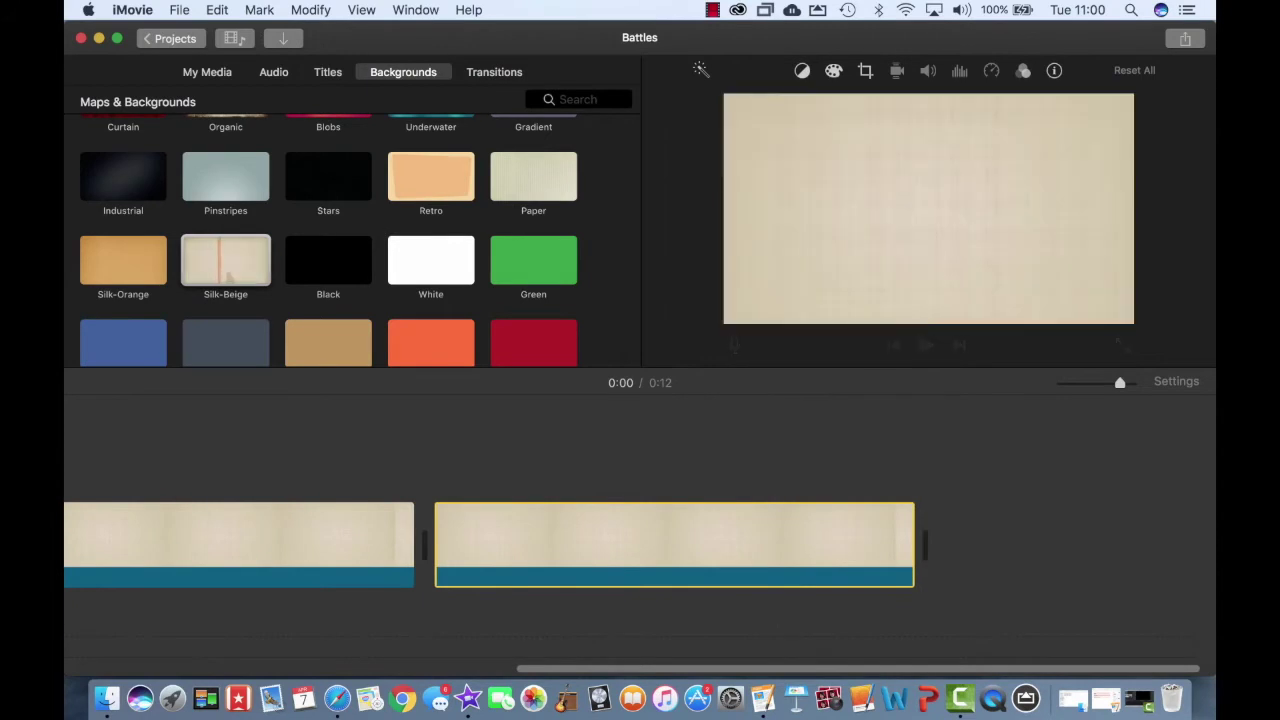
drag(848, 348, 1095, 545)
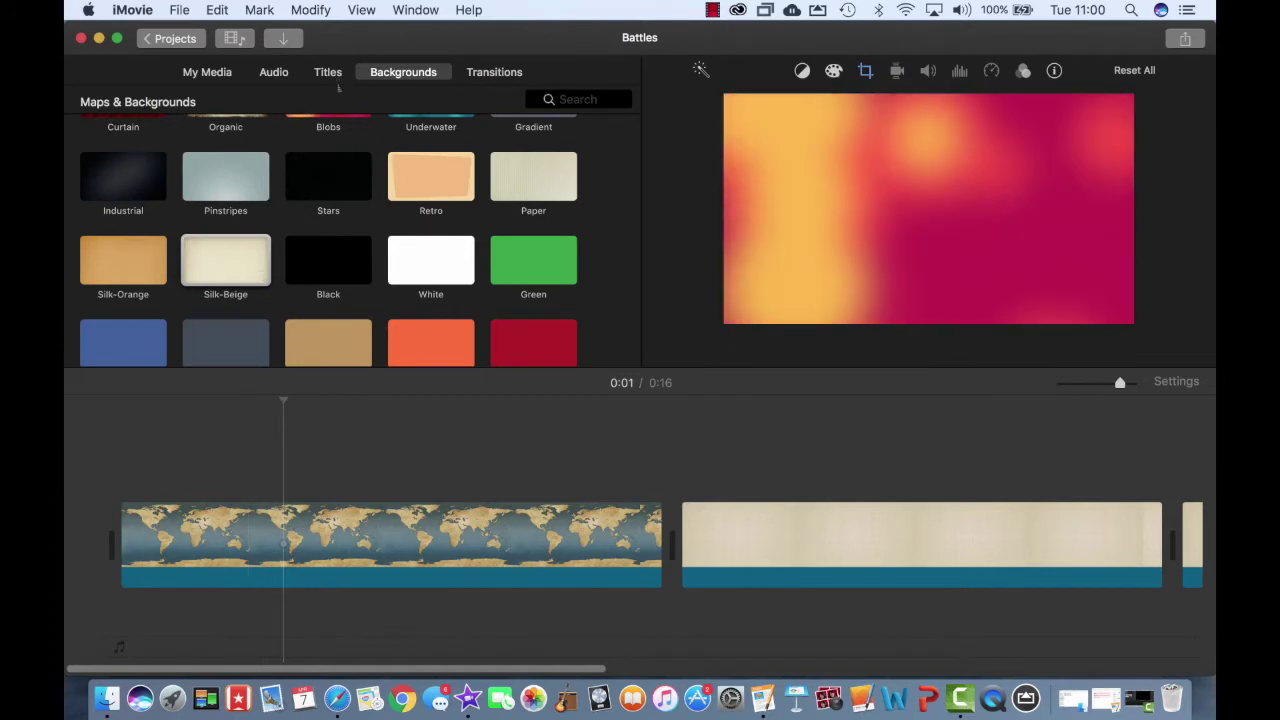
- Place a Pop-up title over the Old World map clip, starting at the clip's beginning
click(328, 72)
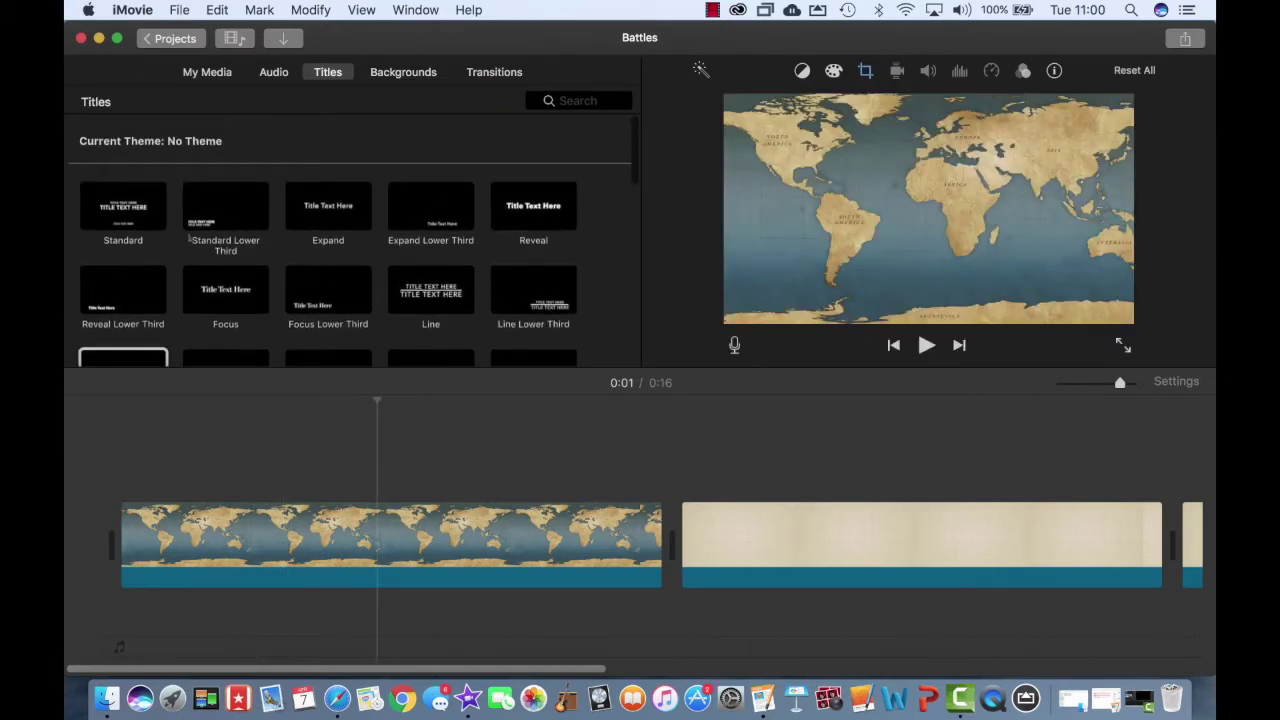
scroll(189, 238, down, 5)
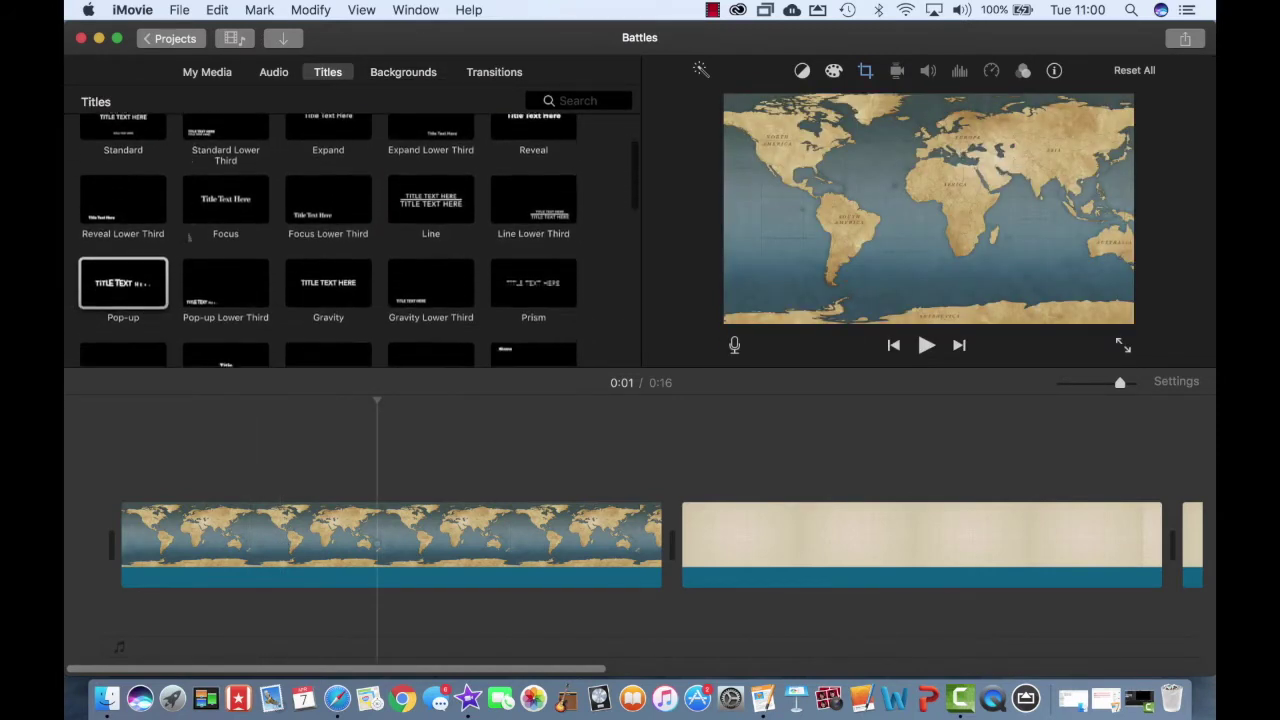
scroll(189, 238, down, 2)
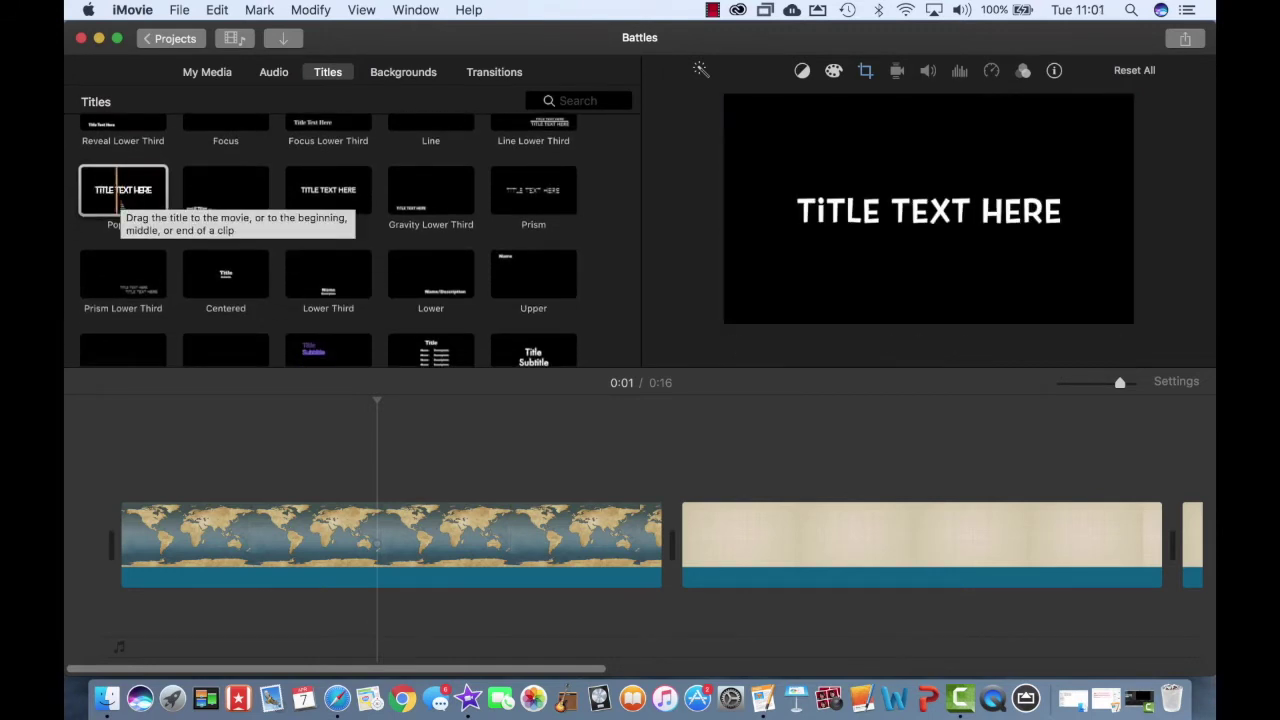
drag(143, 199, 126, 500)
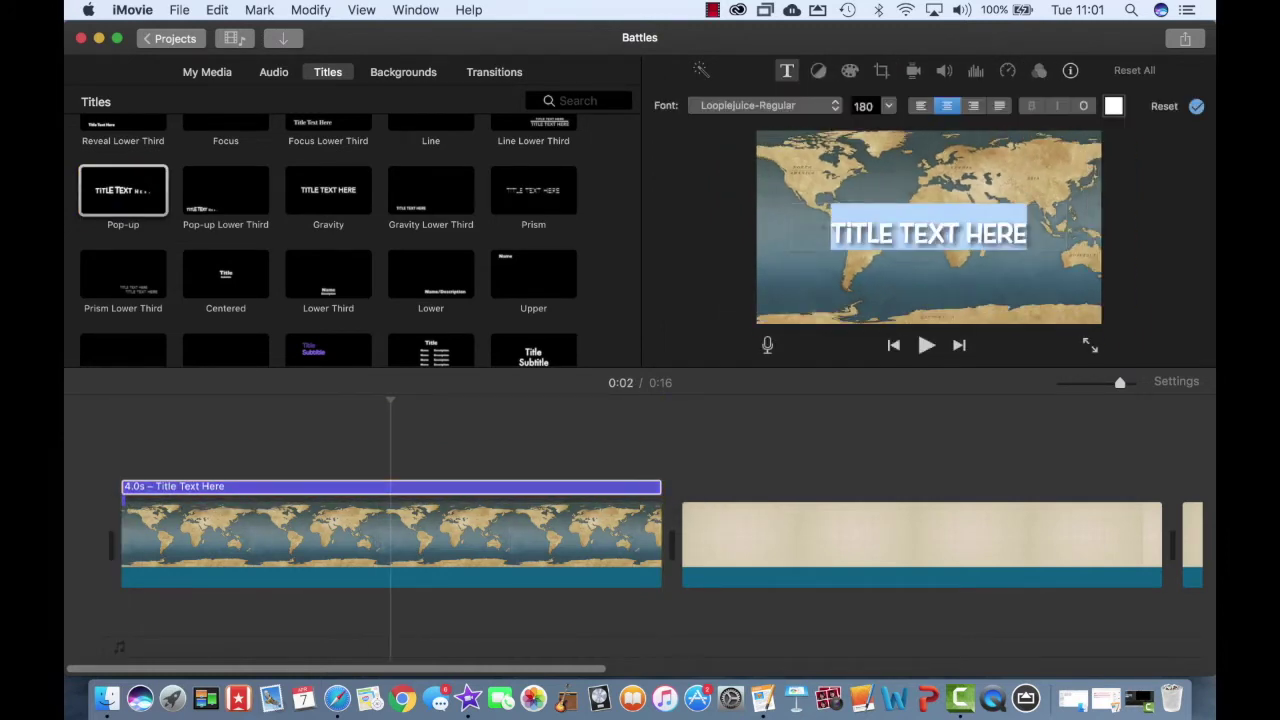
- Replace the placeholder text of the map clip's title with "BATTLES TIMELINE"
double_click(929, 232)
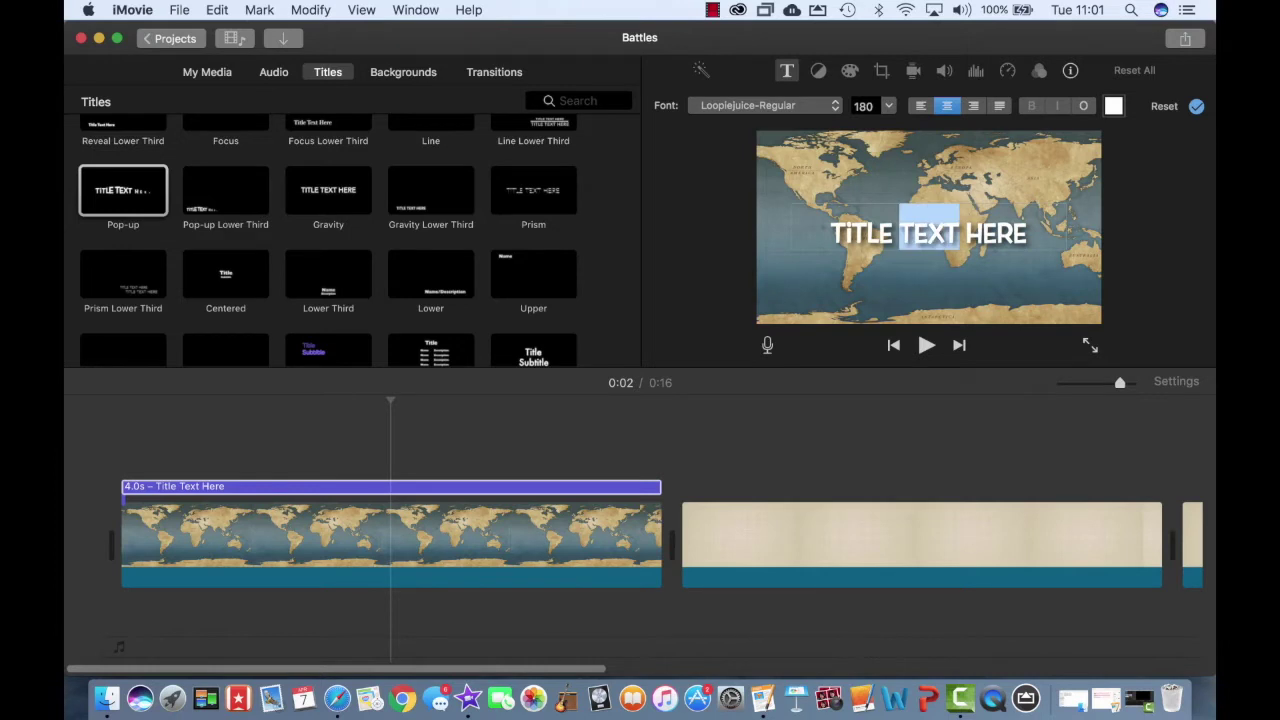
key(super+a)
key(BackSpace)
text(BATTE)
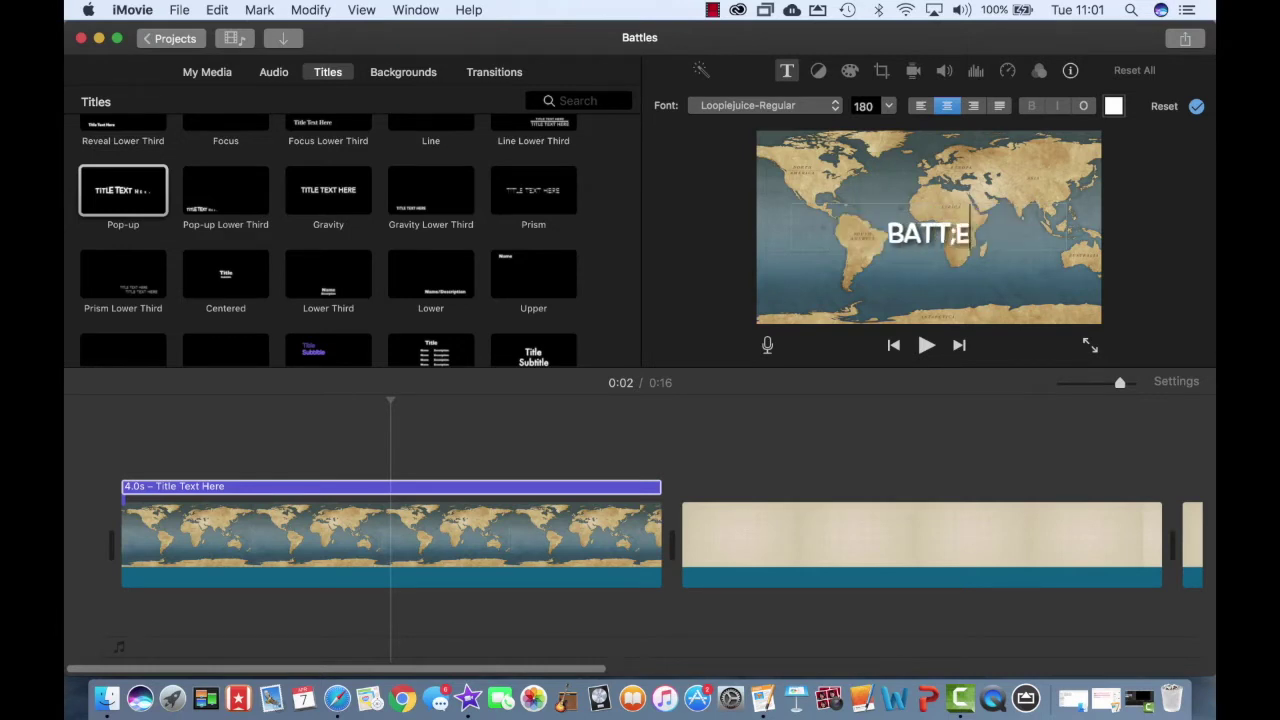
key(BackSpace)
text(LES)
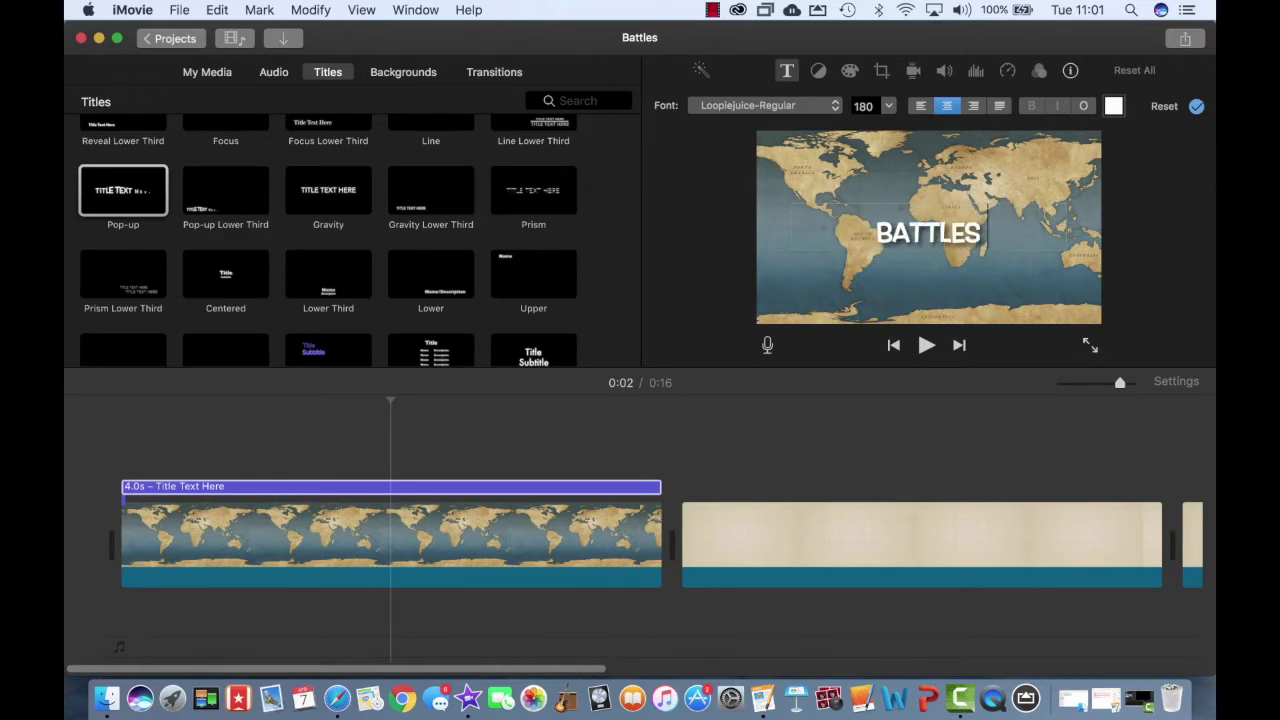
text( TIMELINE)
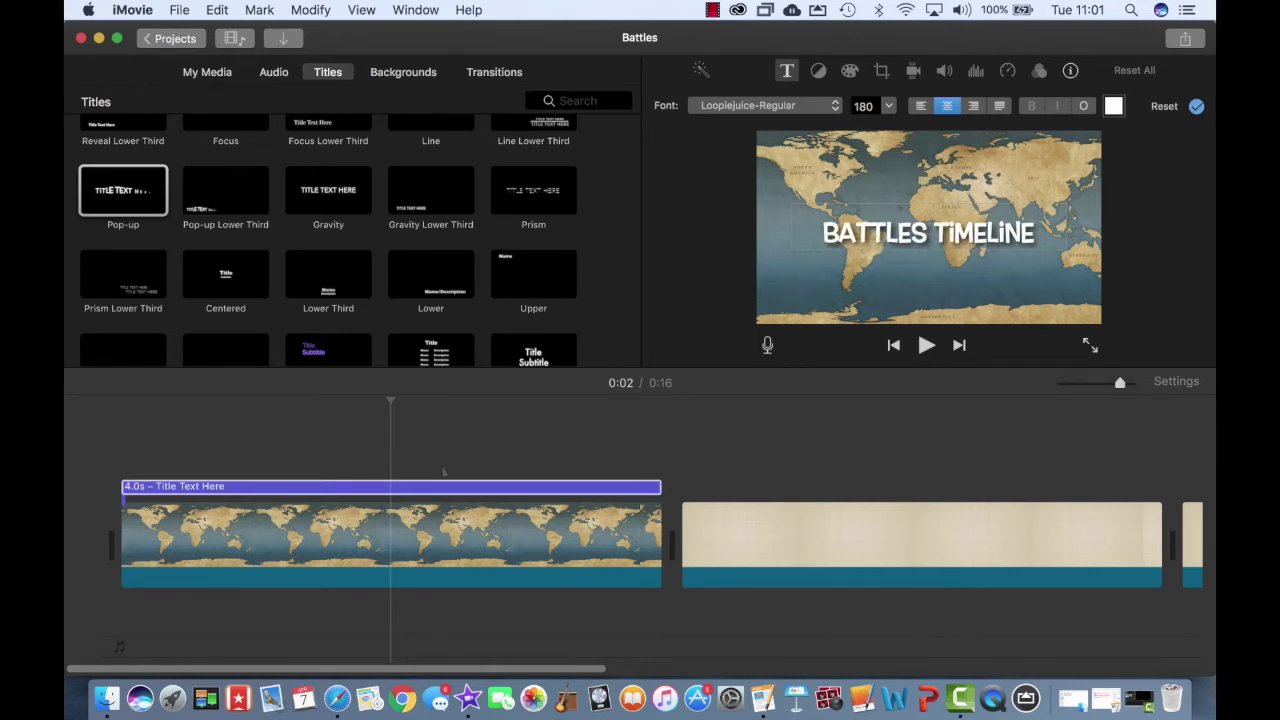
key(super+a)
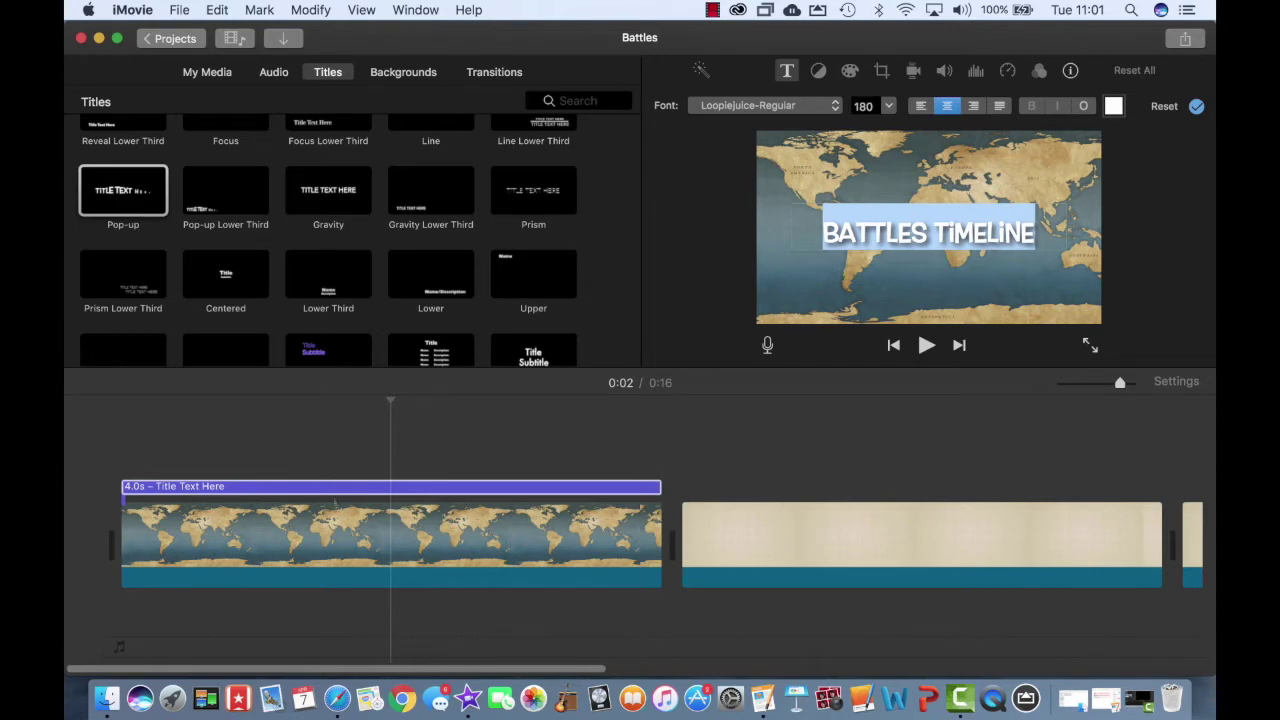
click(434, 535)
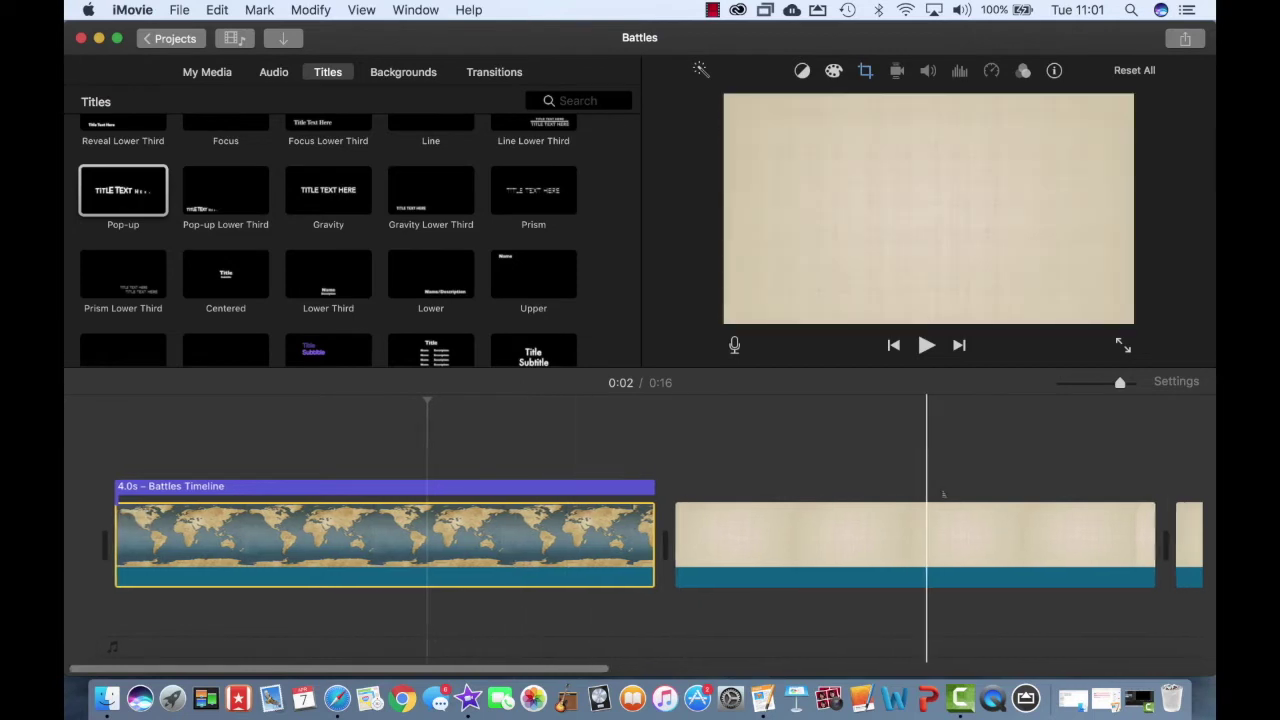
- Add a Pop-up title over the first Silk-Beige clip with the text "THE BATTLE OF HASTINGS"
scroll(935, 500, right, 6)
scroll(943, 494, left, 10)
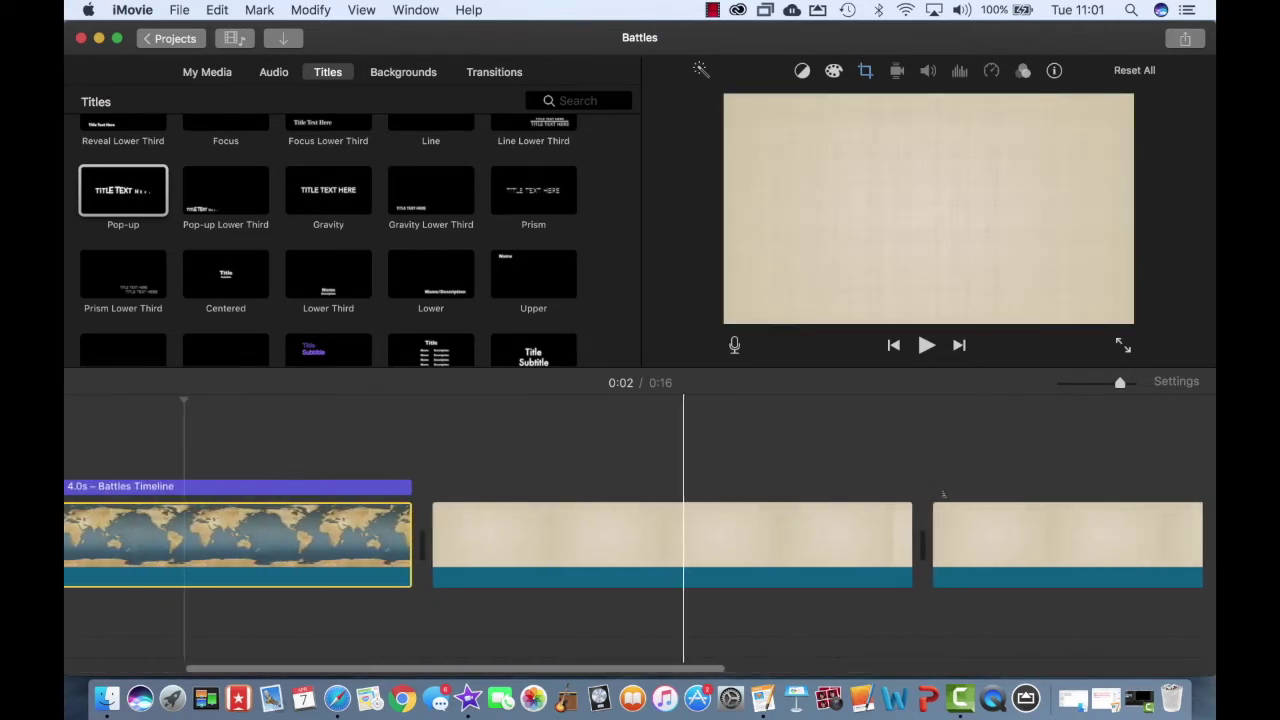
drag(152, 200, 534, 507)
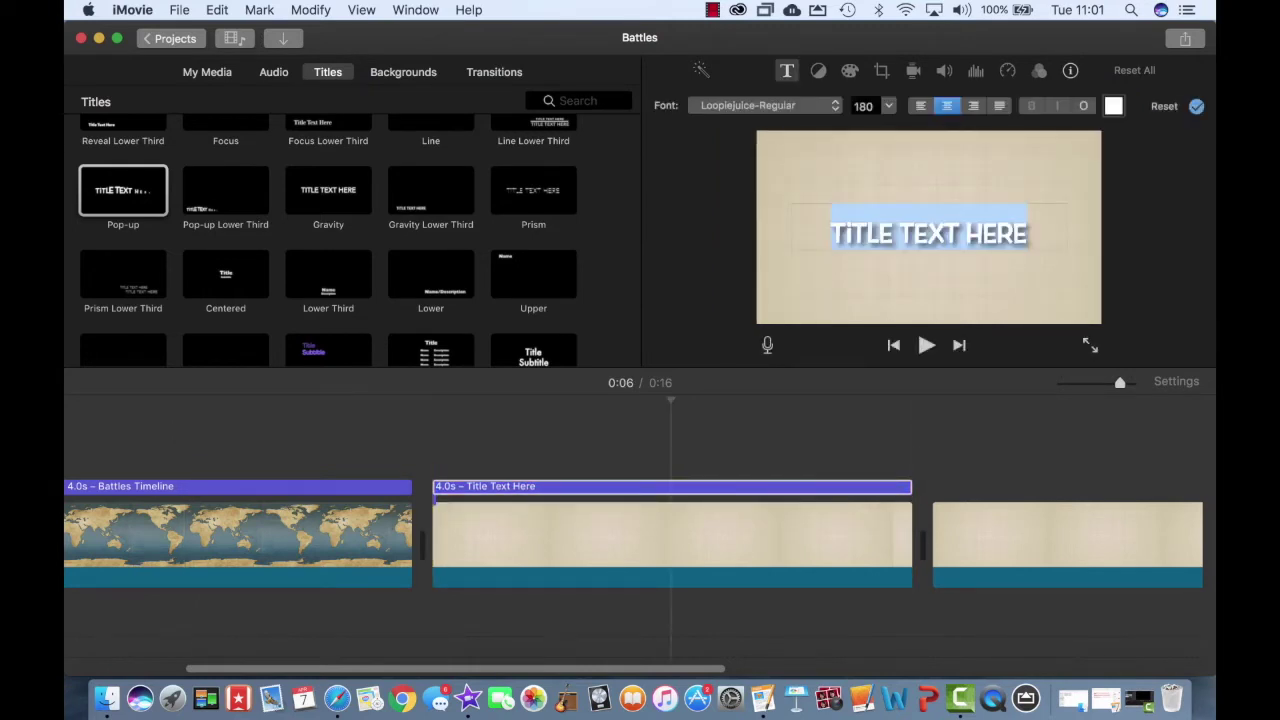
key(BackSpace)
text(THE BATTLE)
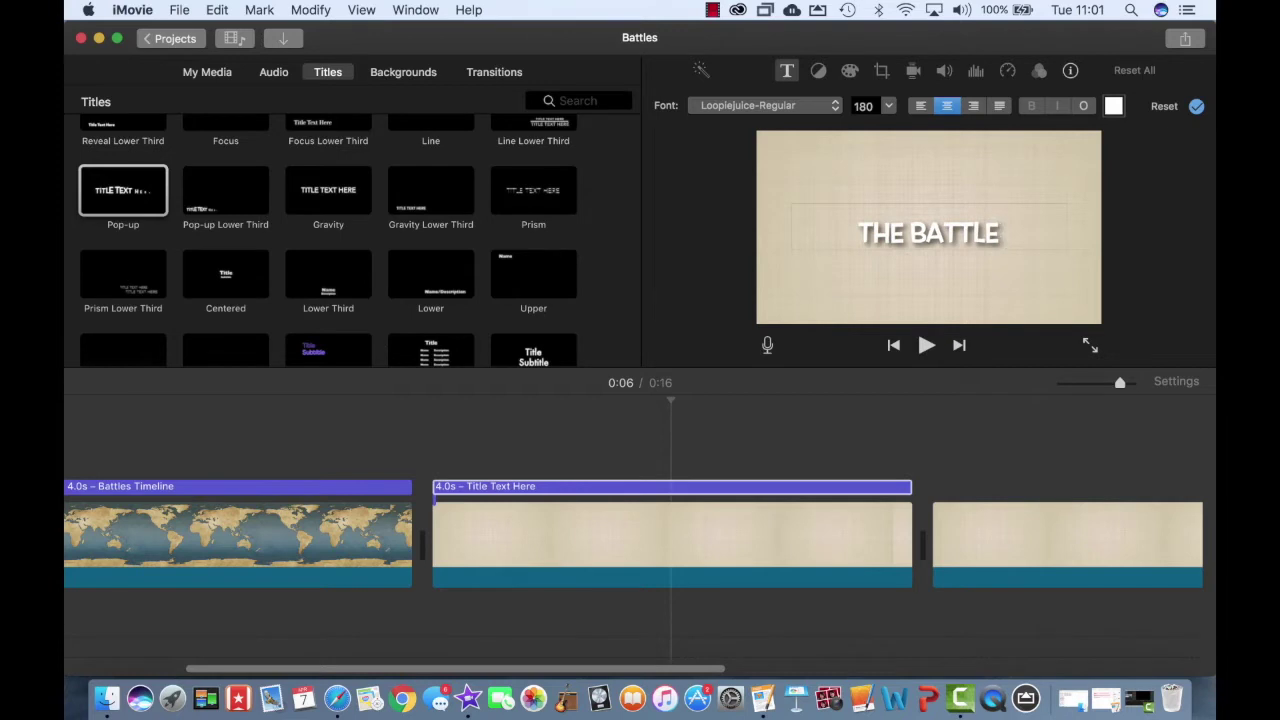
text( OF HASTINGS)
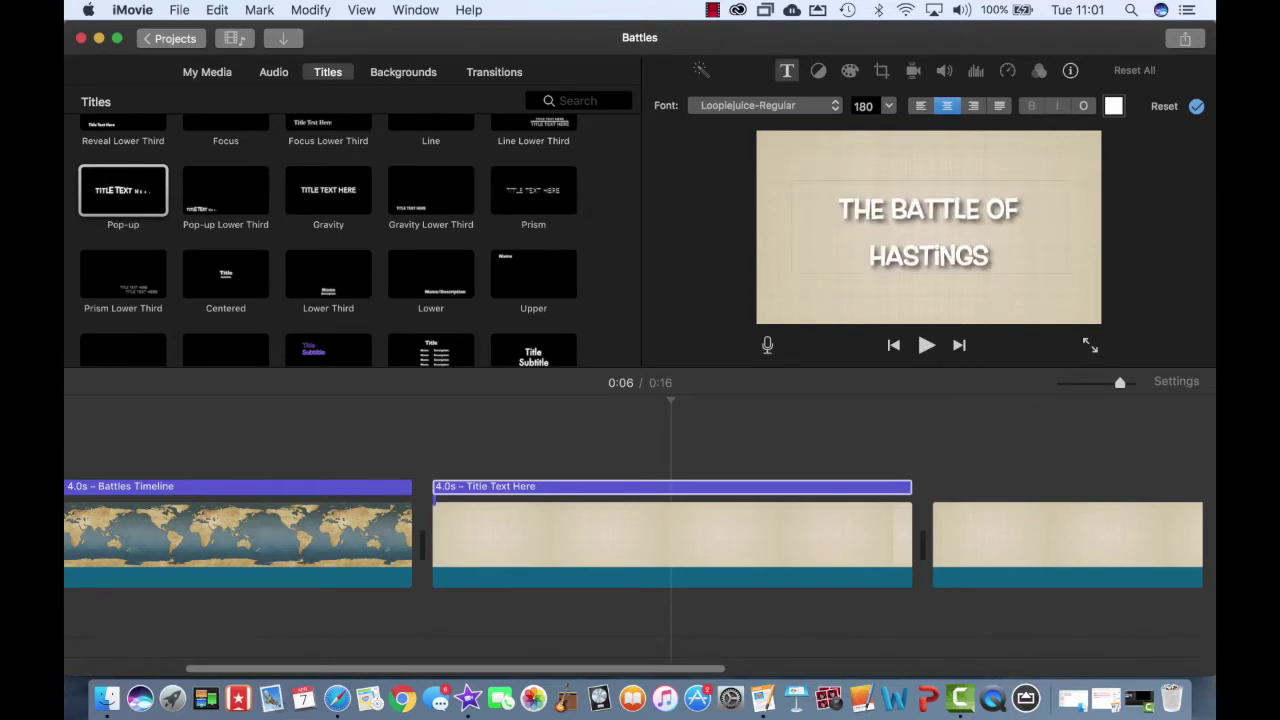
key(super+a)
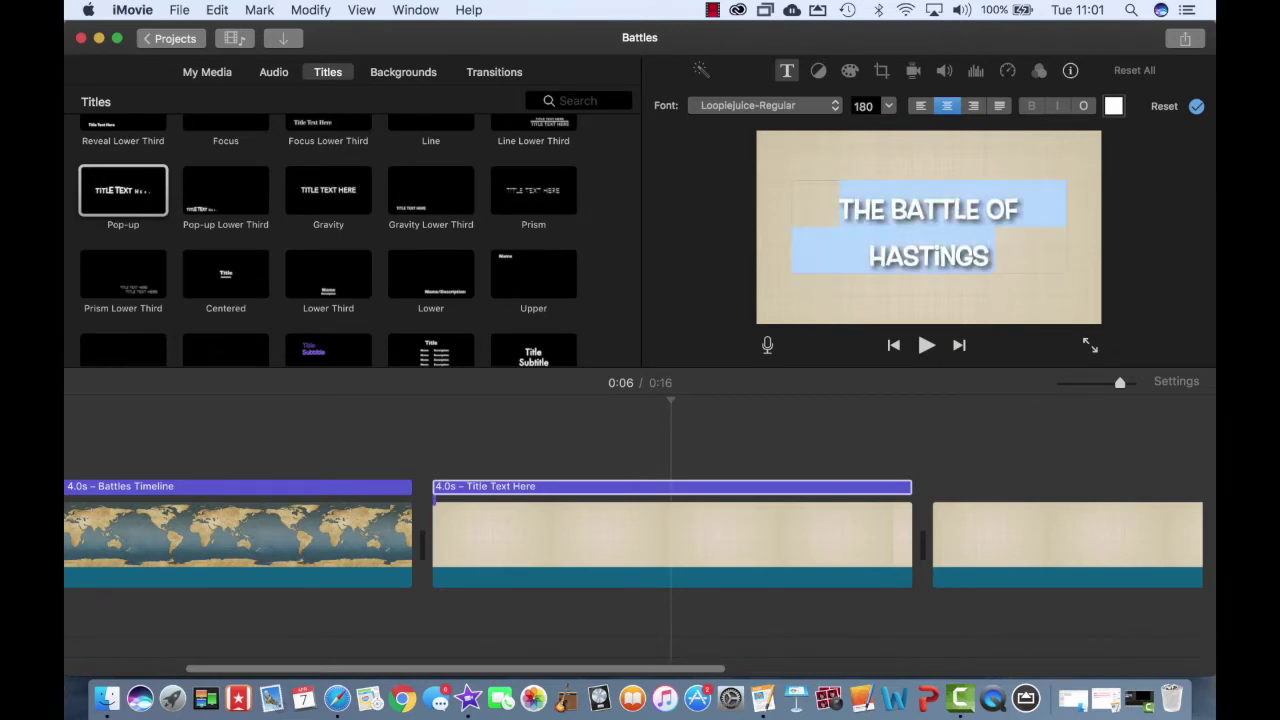
click(766, 543)
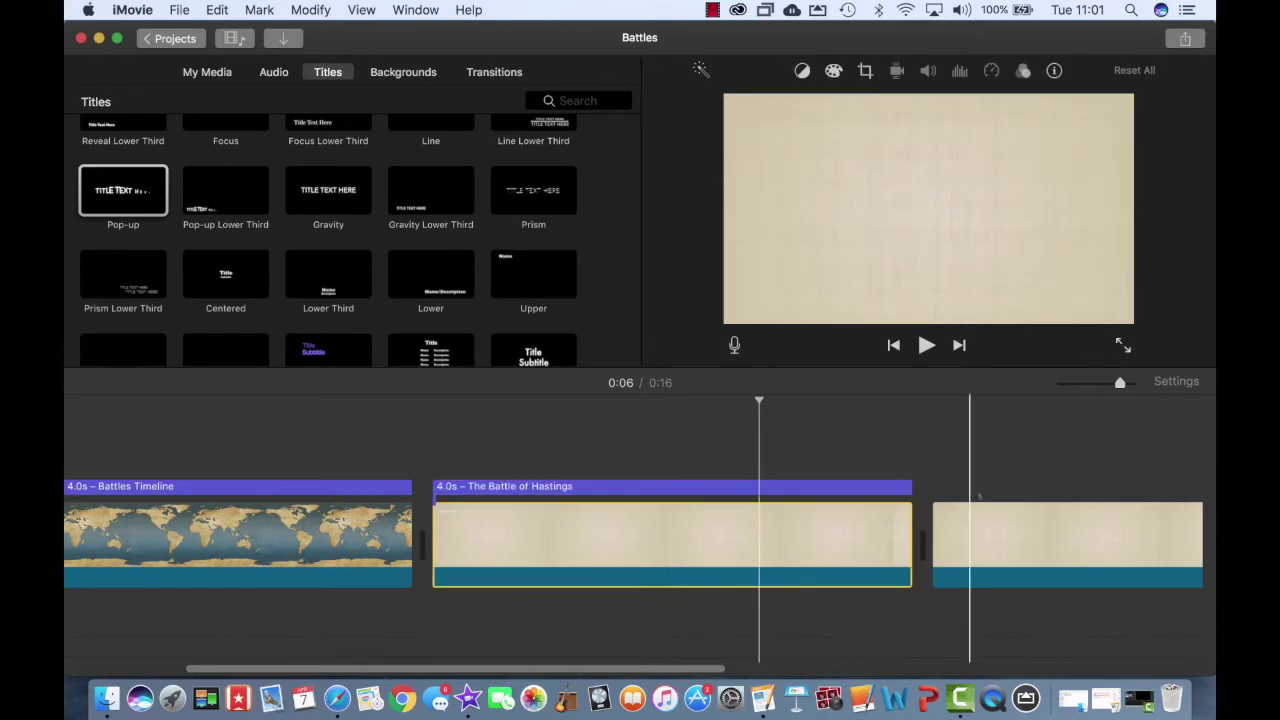
- Add a Pop-up title reading "THE BATTLE OF BOYNE" over the second Silk-Beige clip and align it with the clip's start and end
scroll(975, 500, right, 5)
scroll(979, 495, right, 3)
drag(123, 190, 489, 497)
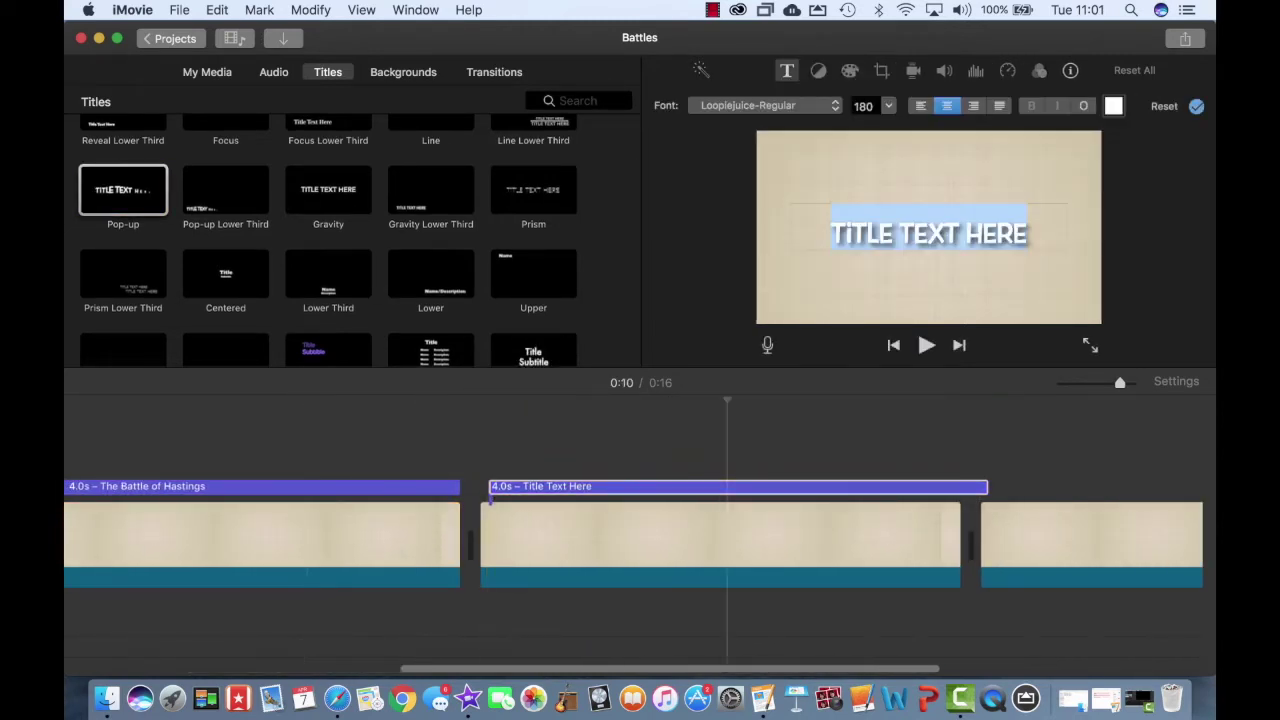
key(BackSpace)
text(THE BATTE)
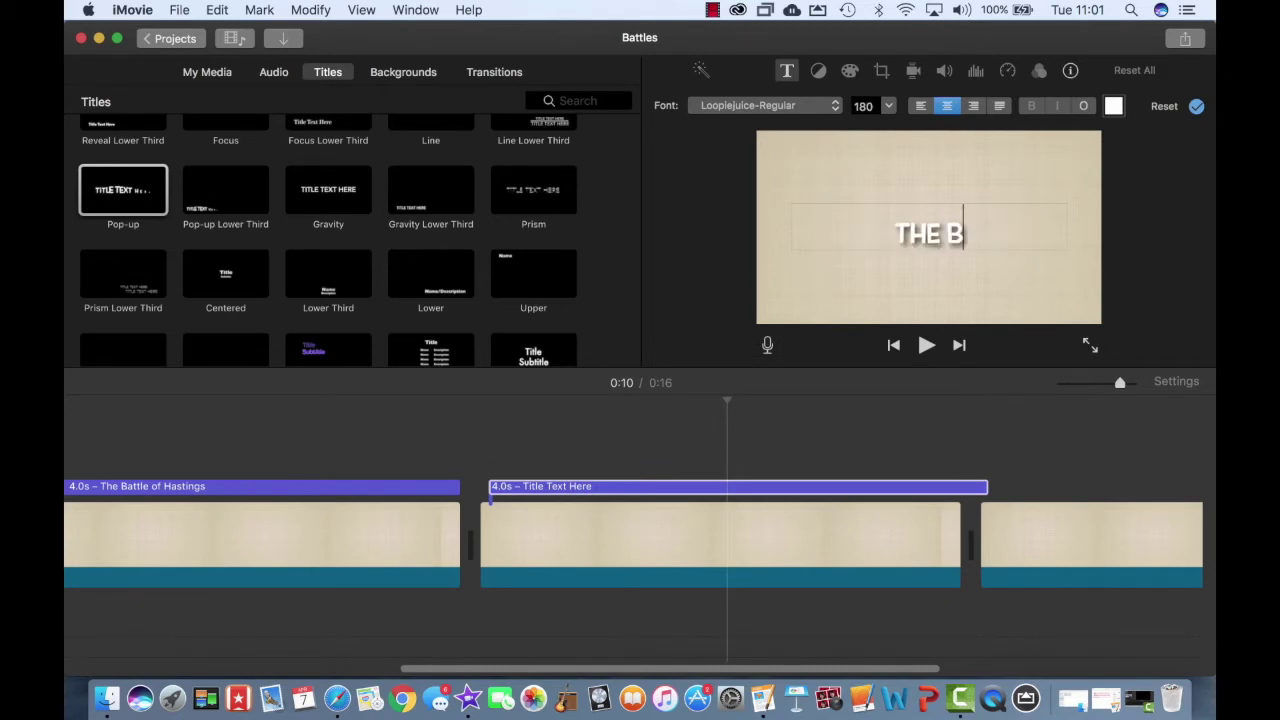
key(BackSpace)
text(LE OF BYO)
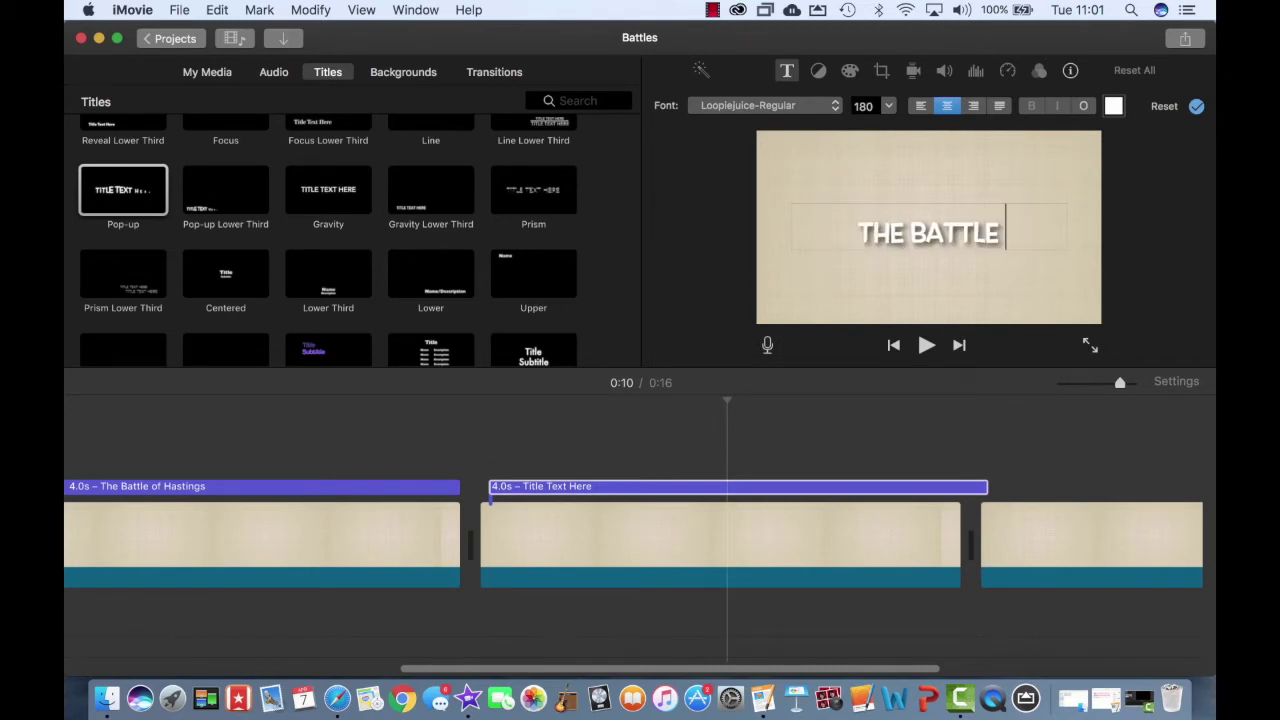
key(BackSpace)
key(BackSpace)
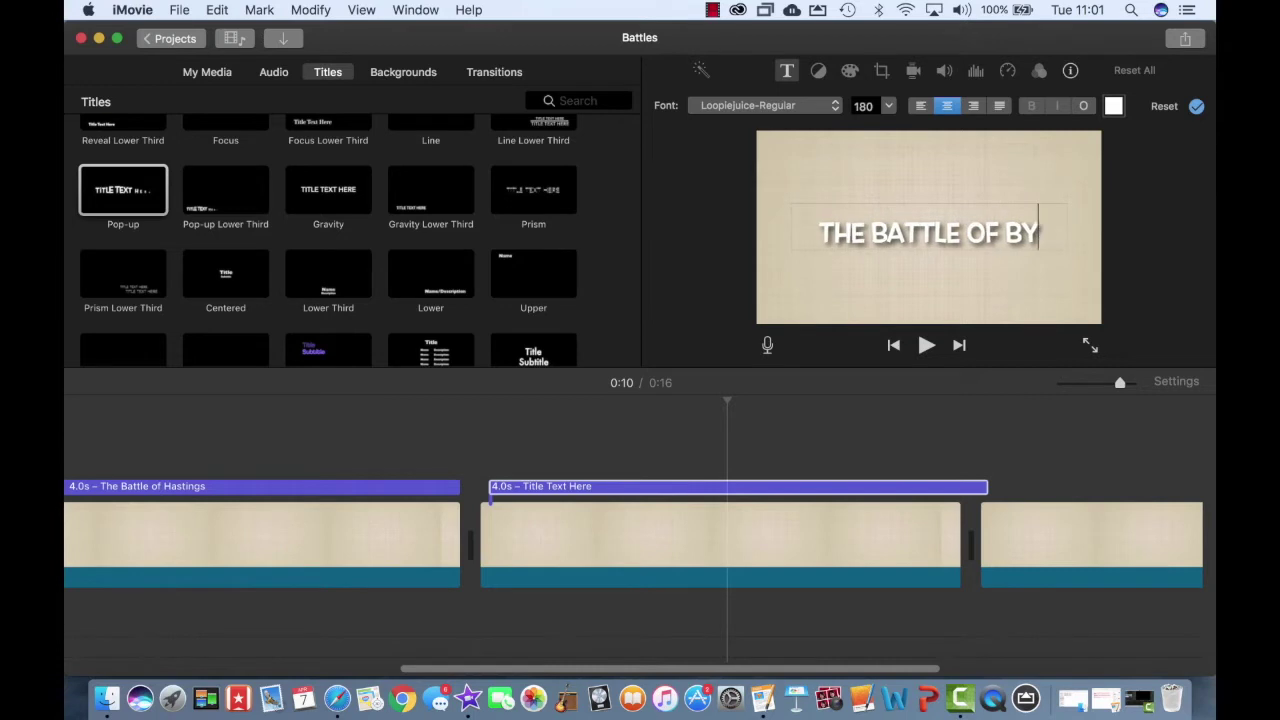
text(OYNE)
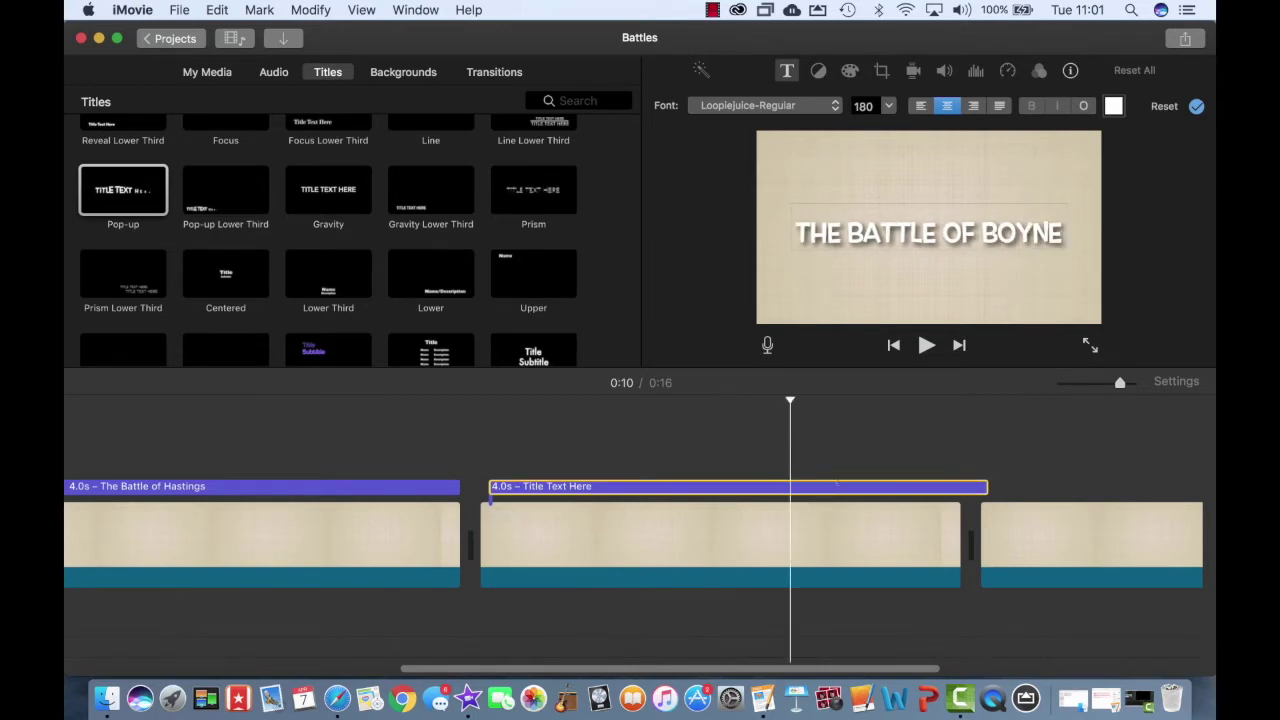
click(841, 488)
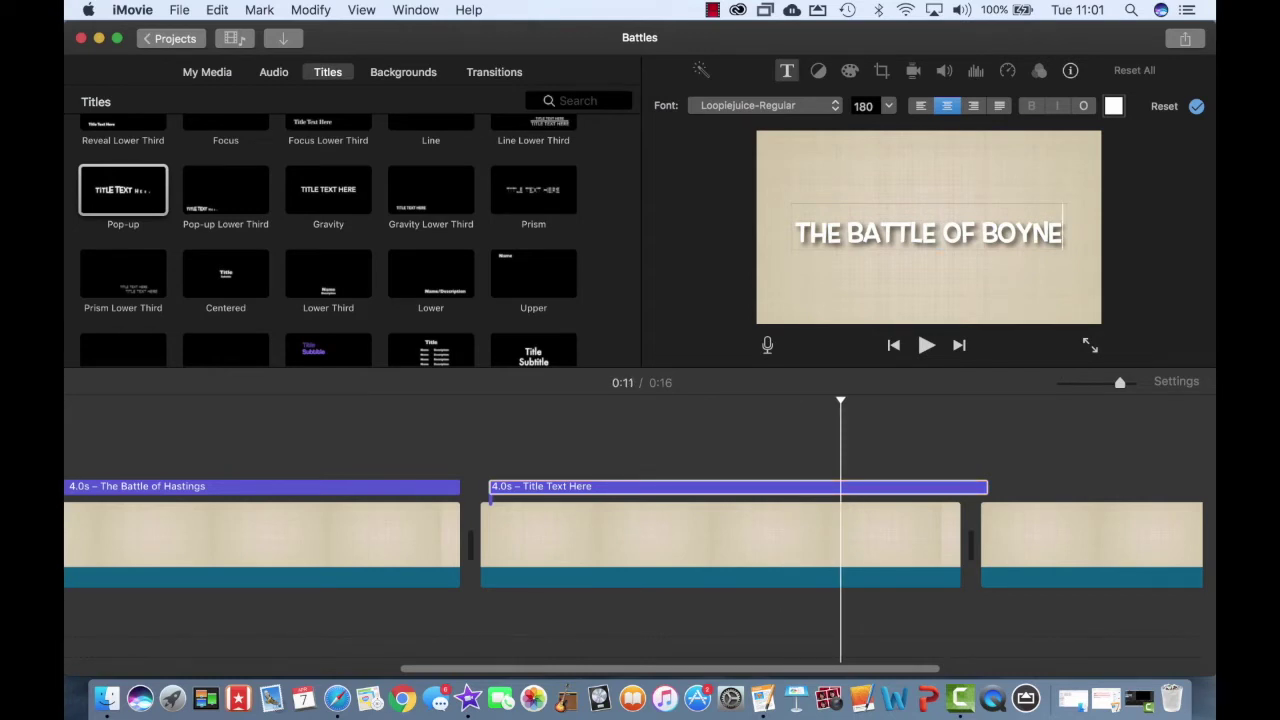
click(714, 507)
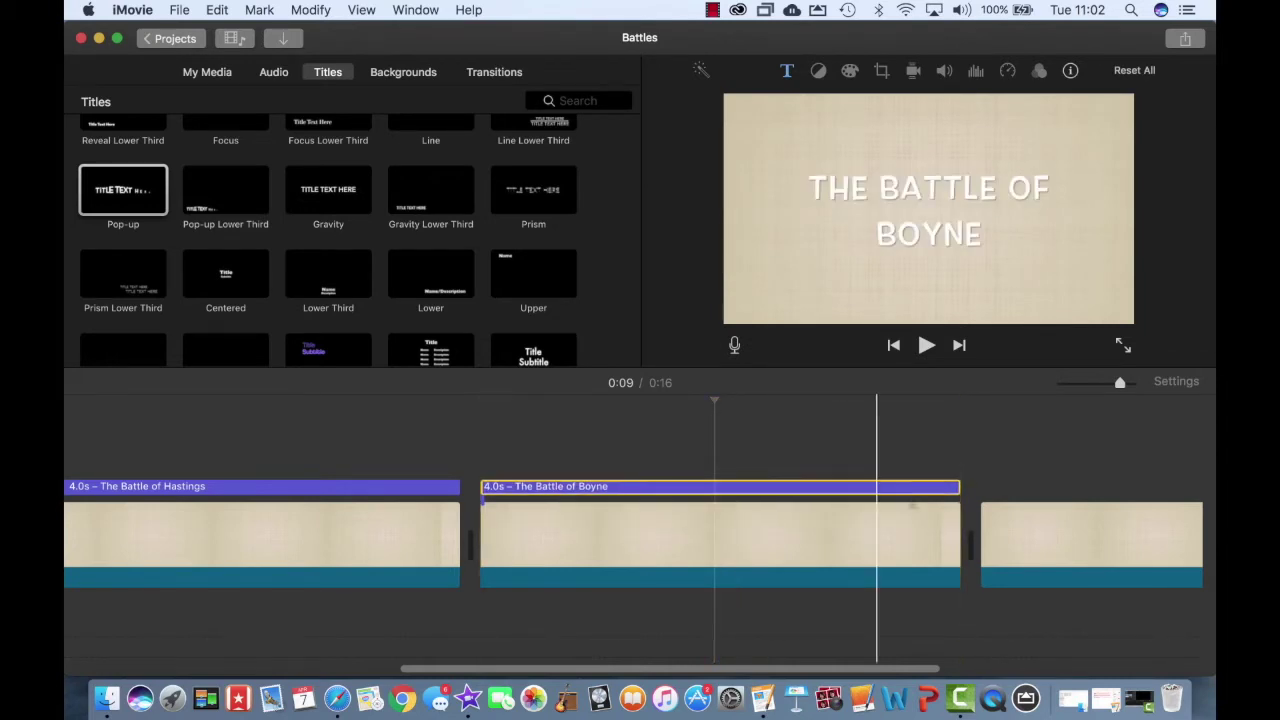
- Add a Pop-up title over the third Silk-Beige clip with the text "THE BATTLE OF WATERLOO"
scroll(800, 530, right, 5)
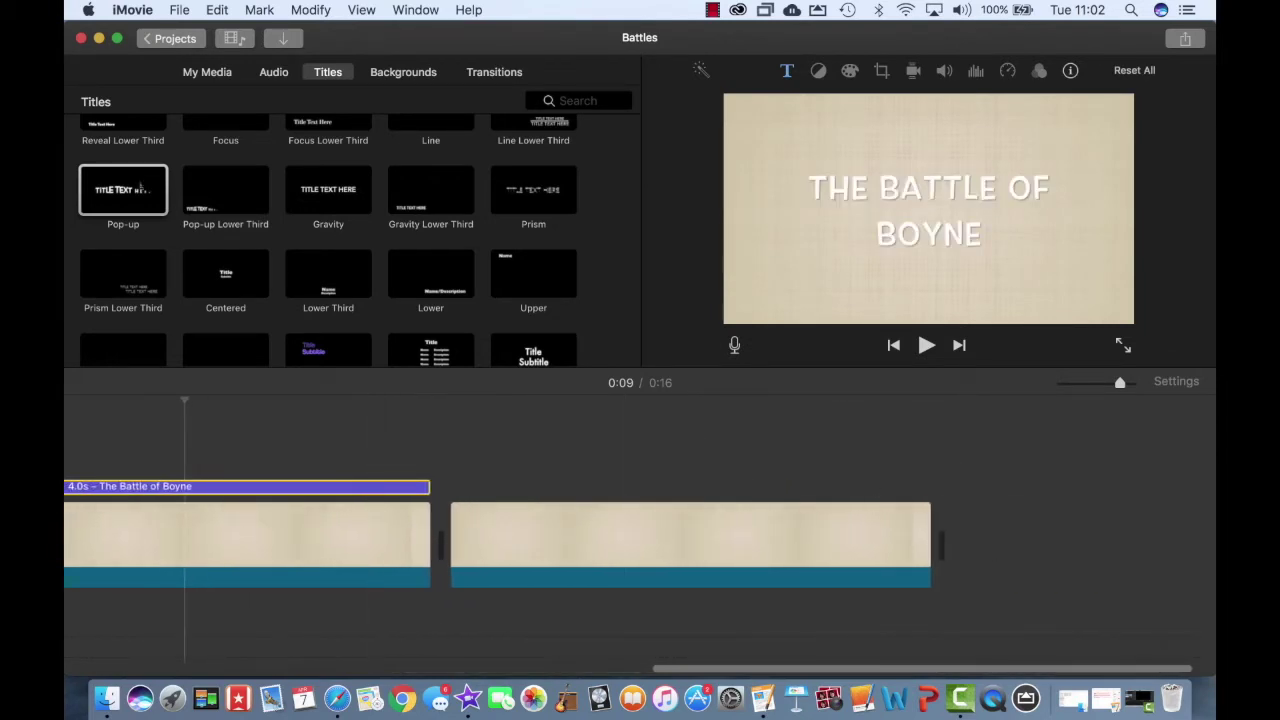
drag(123, 190, 545, 478)
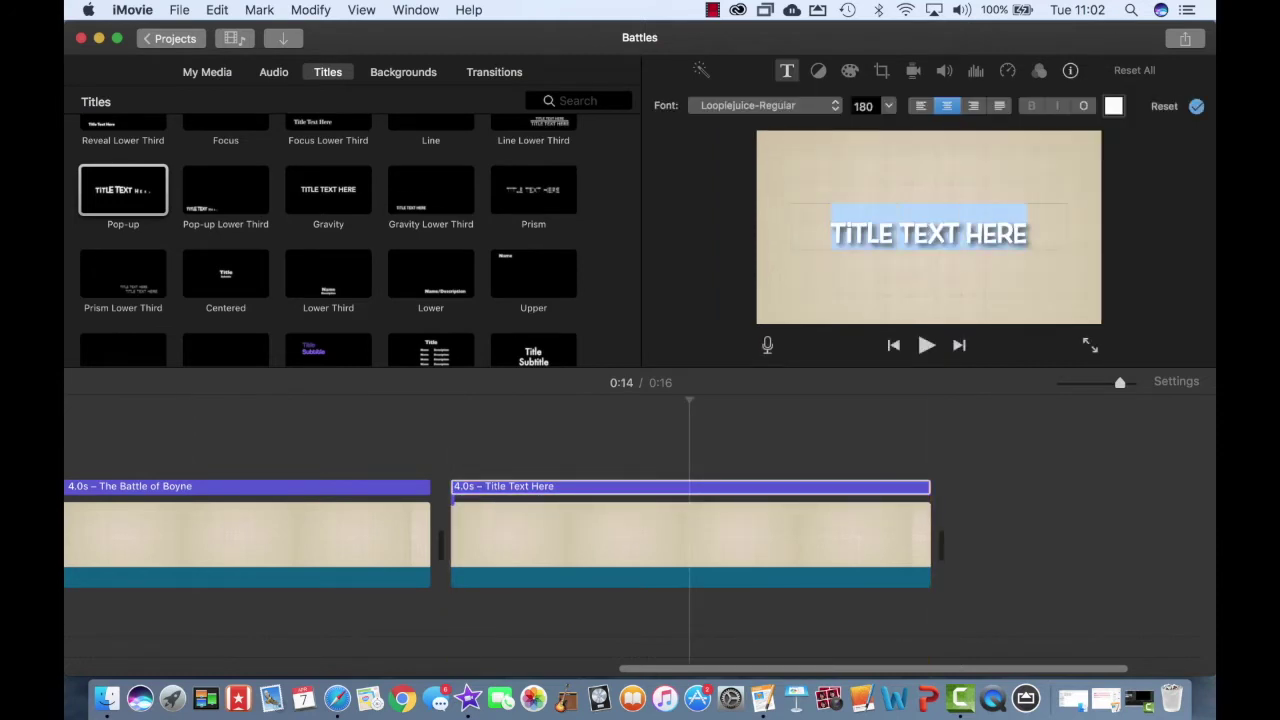
key(BackSpace)
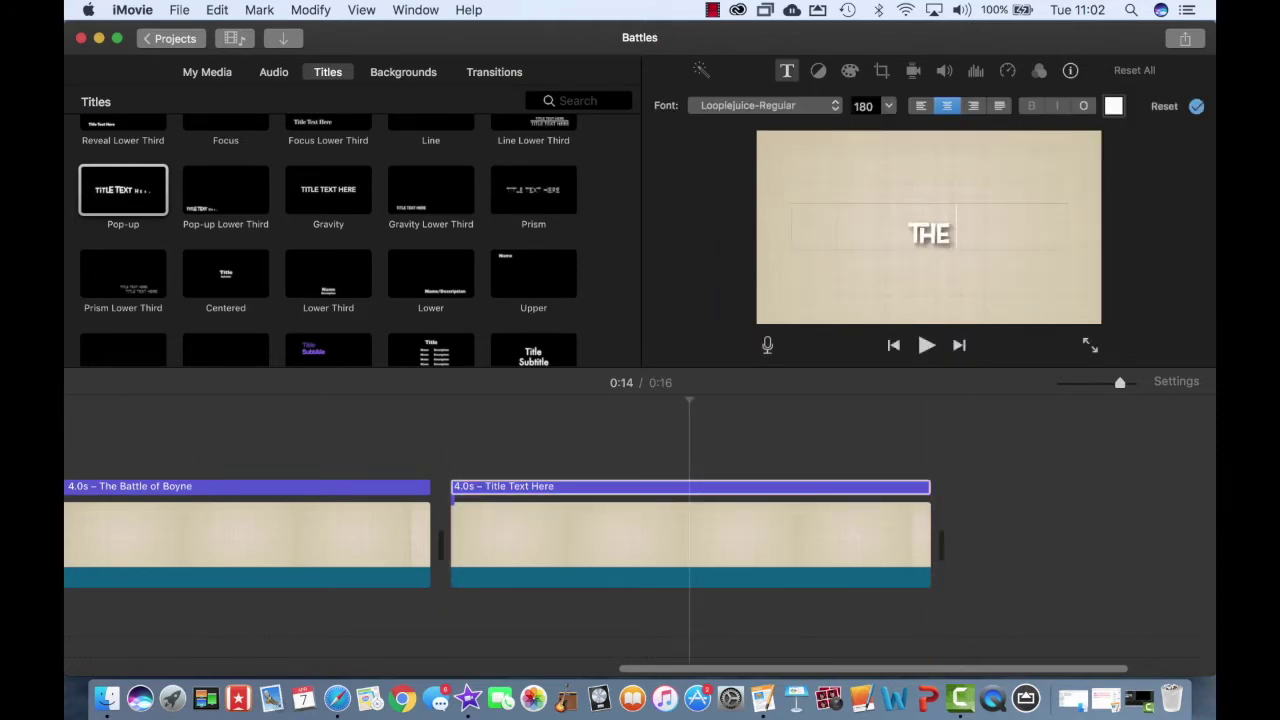
text(THE BAT)
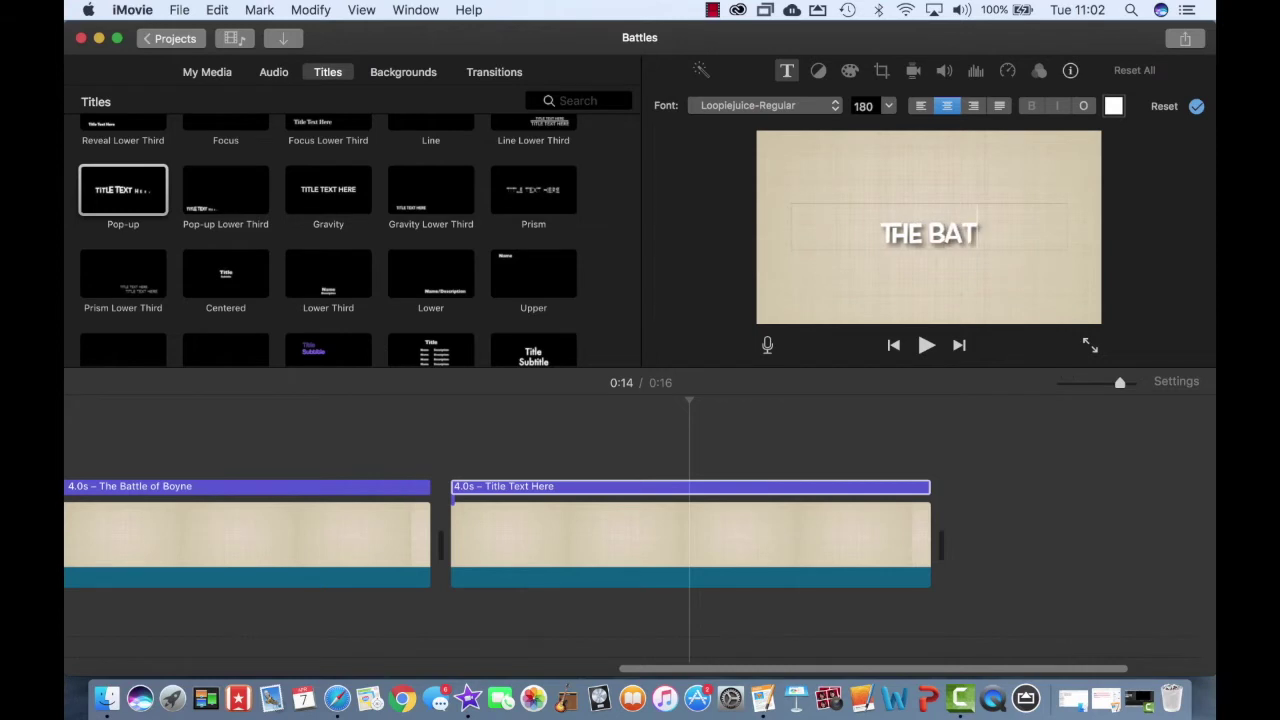
text(TLE OF)
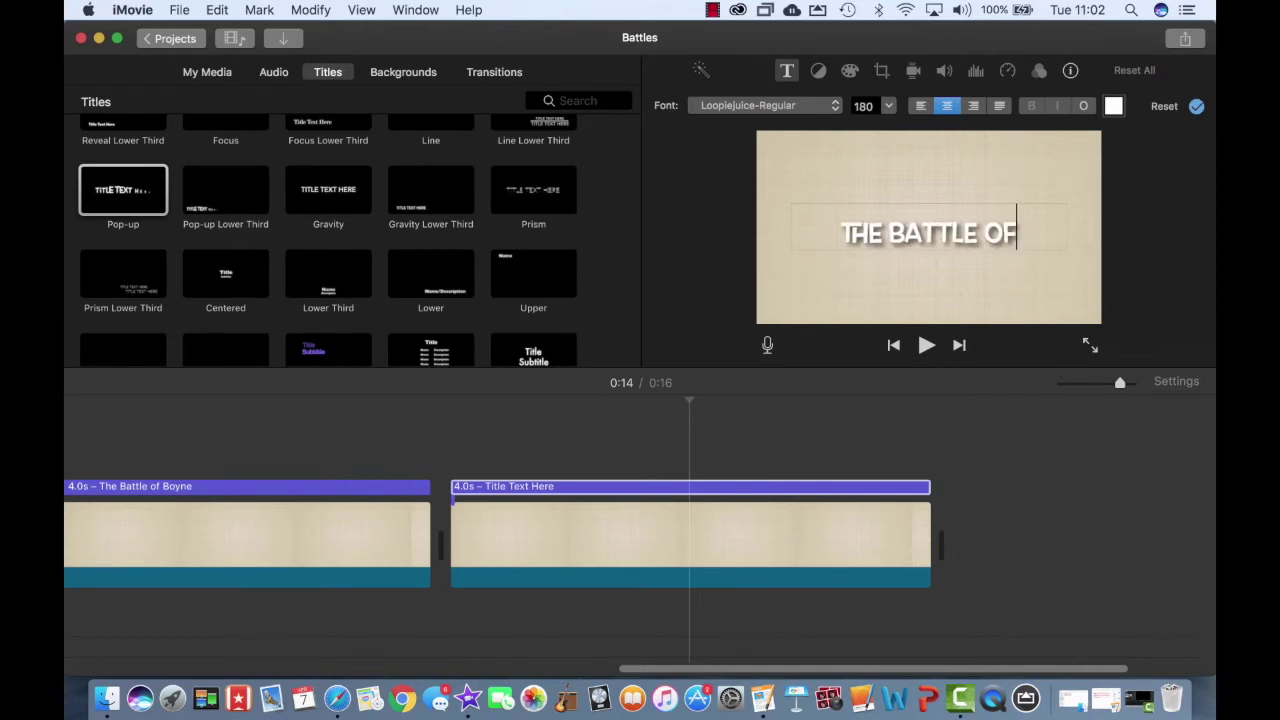
text( WATERLOO)
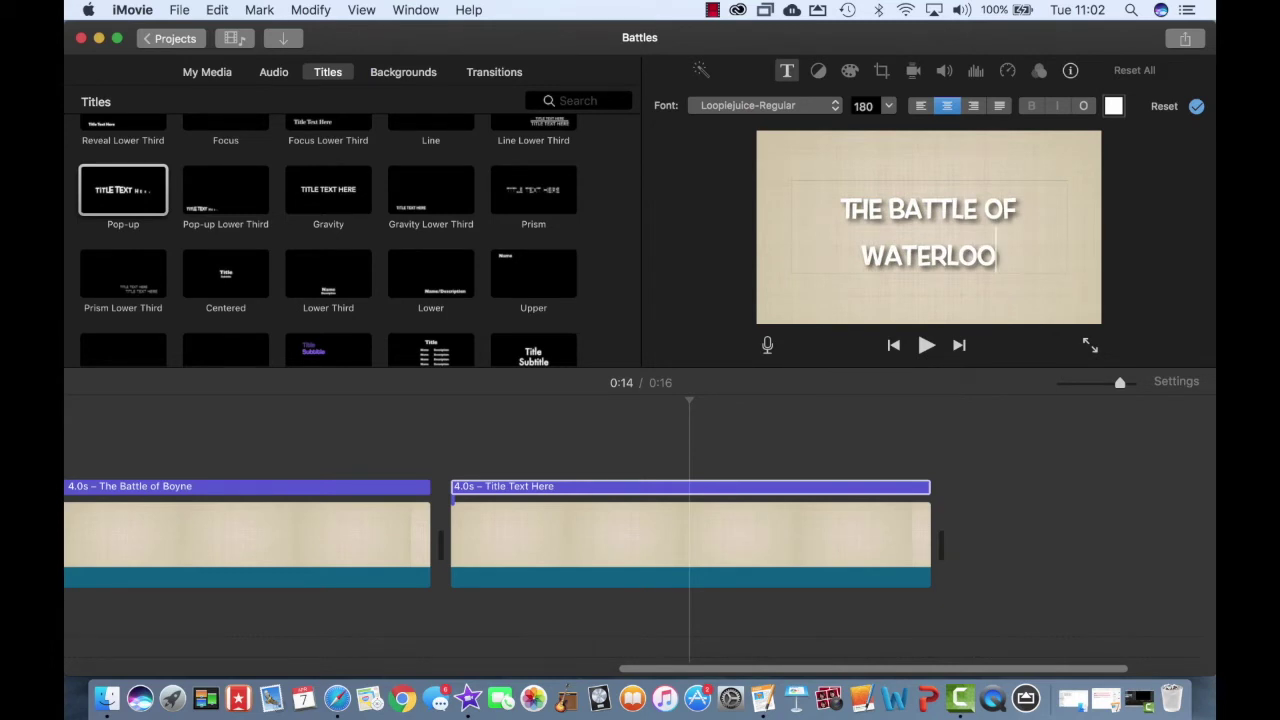
key(Return)
click(858, 432)
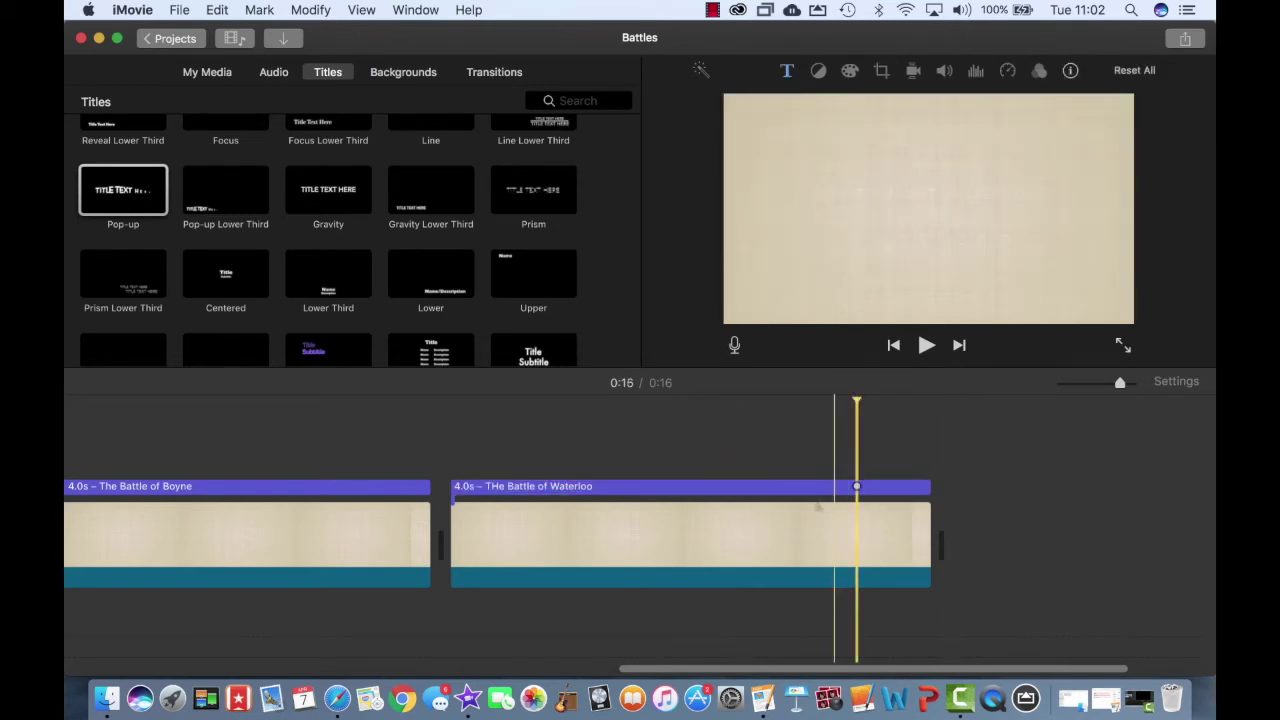
- Play the movie from the beginning and check the titles over the map and battle clips
scroll(818, 507, left, 12)
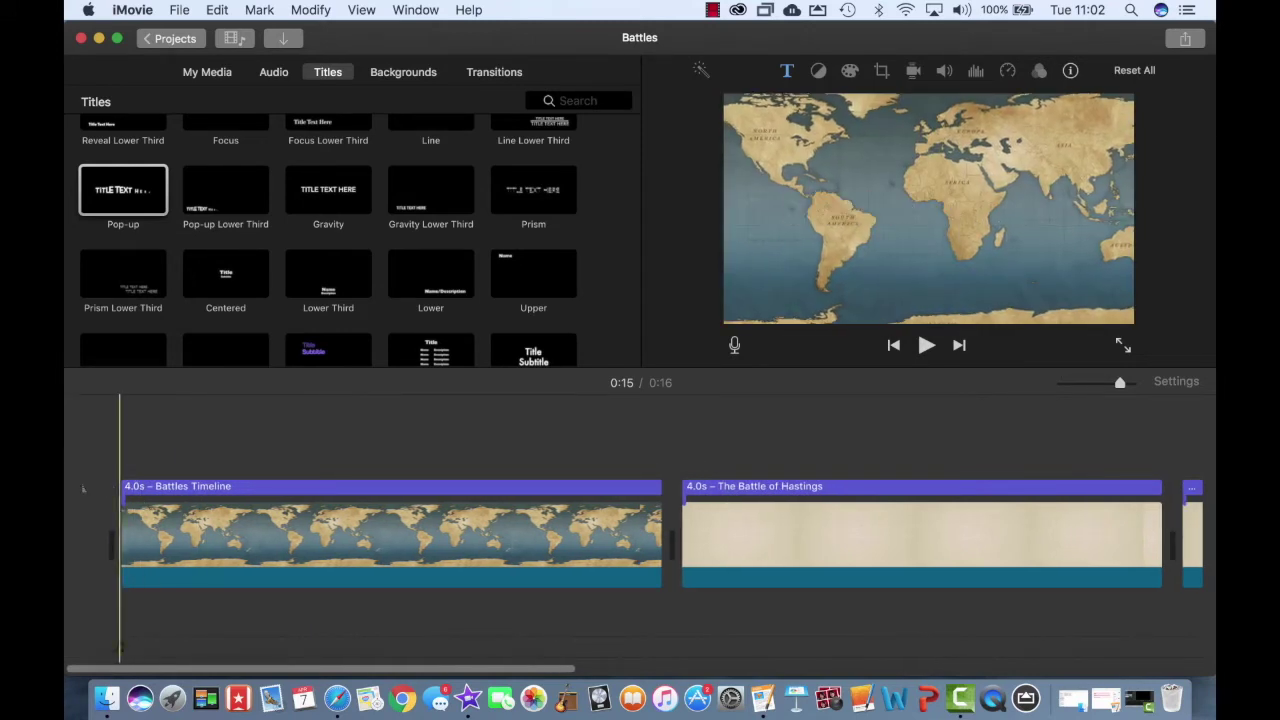
key(space)
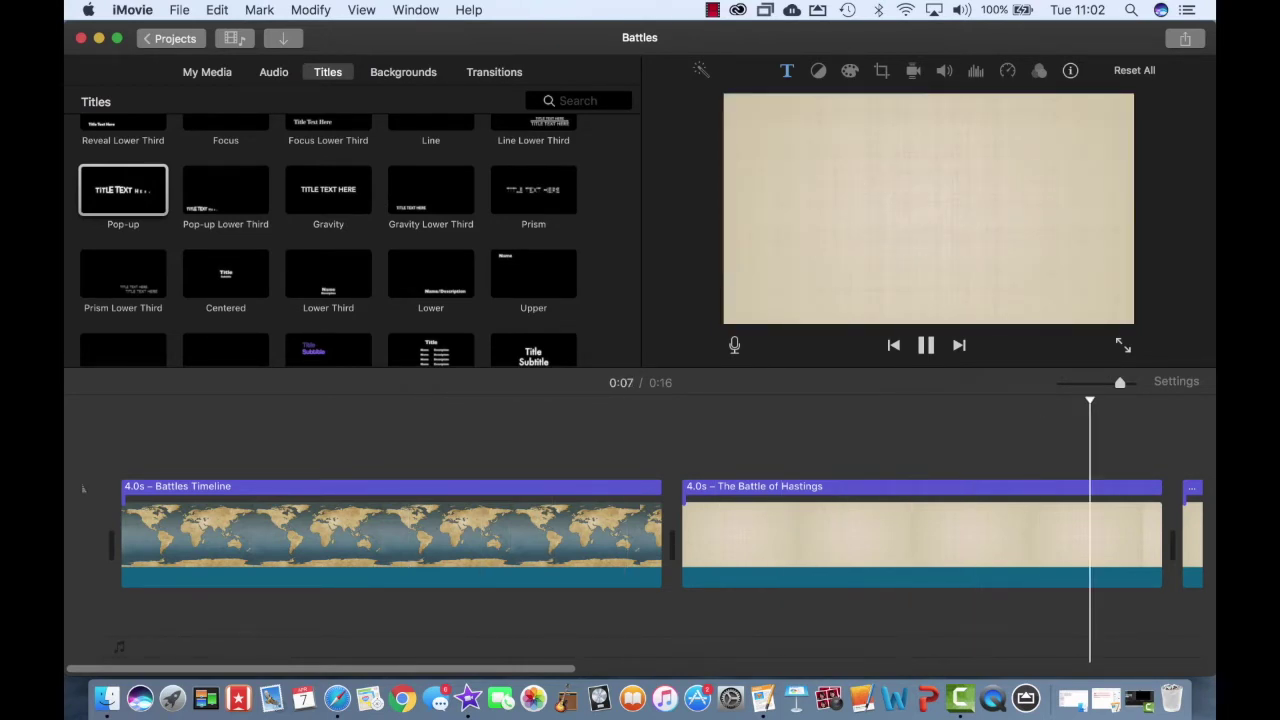
scroll(477, 437, right, 10)
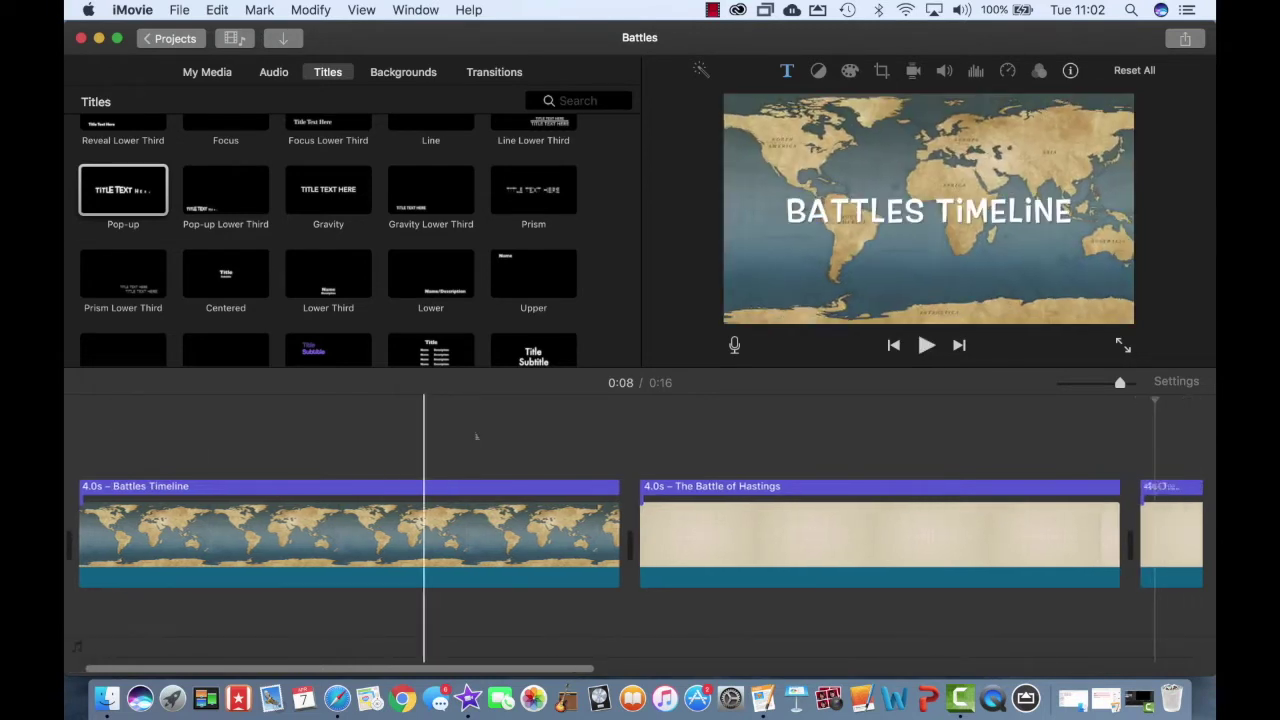
scroll(477, 437, right, 1)
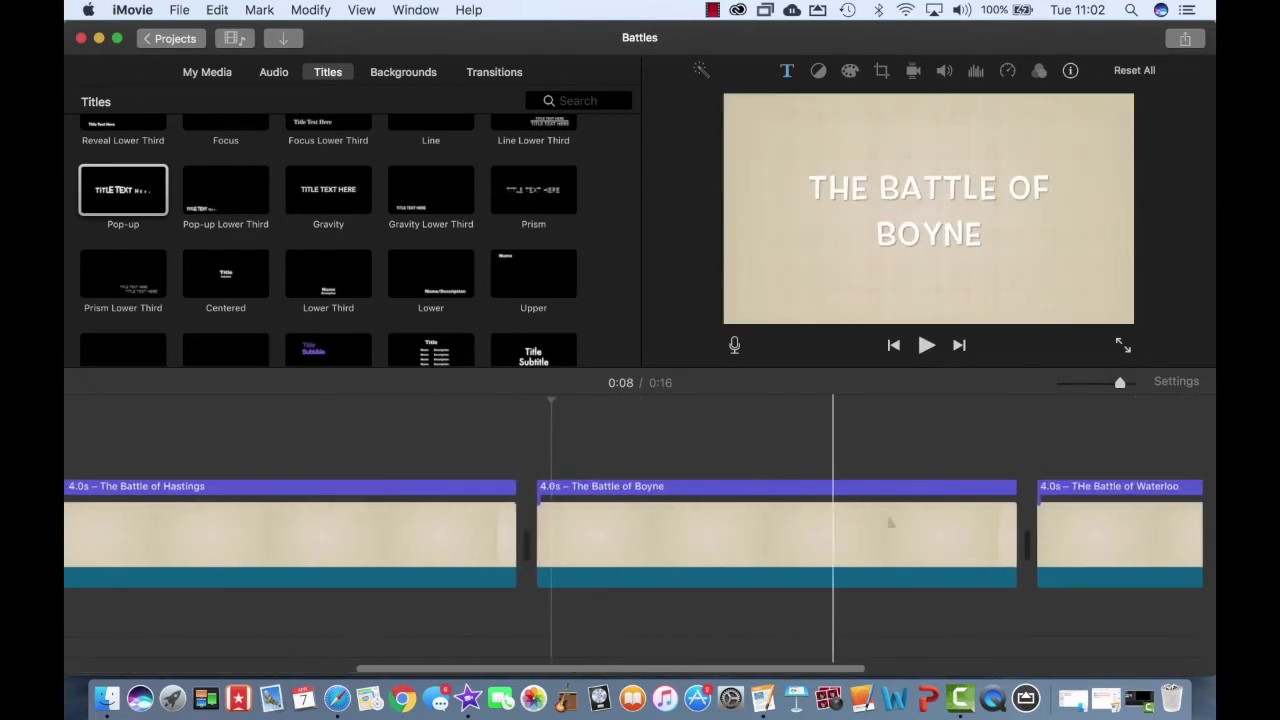
scroll(889, 522, right, 6)
scroll(899, 485, left, 5)
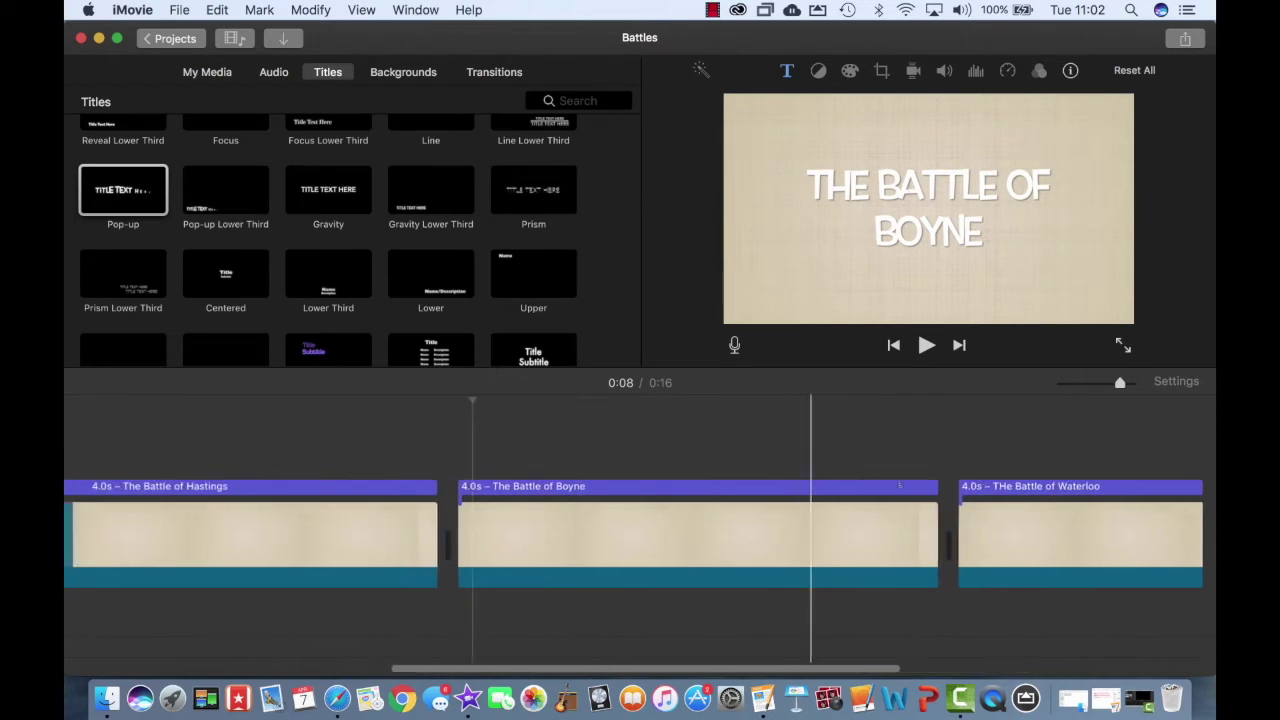
scroll(899, 485, left, 4)
- Insert the three Hastings pictures from the desktop between the Battle of Hastings and Battle of Boyne title clips
drag(700, 38, 1035, 38)
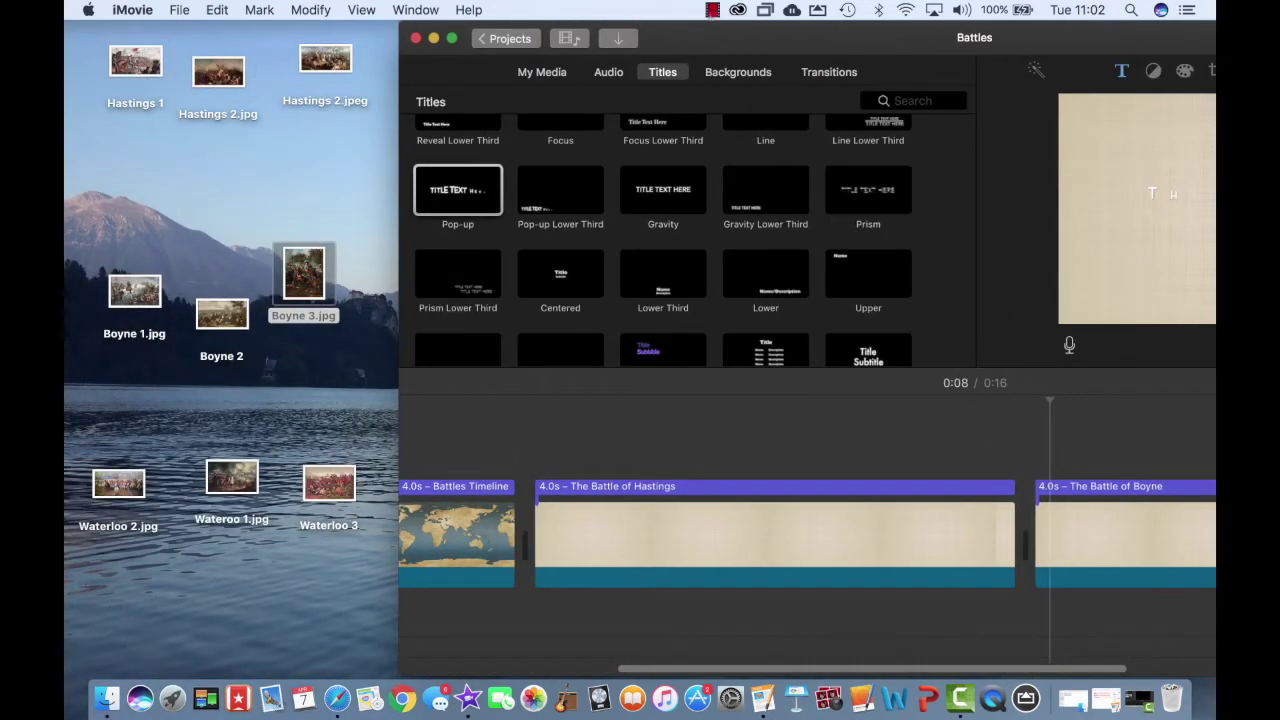
drag(1115, 37, 1108, 37)
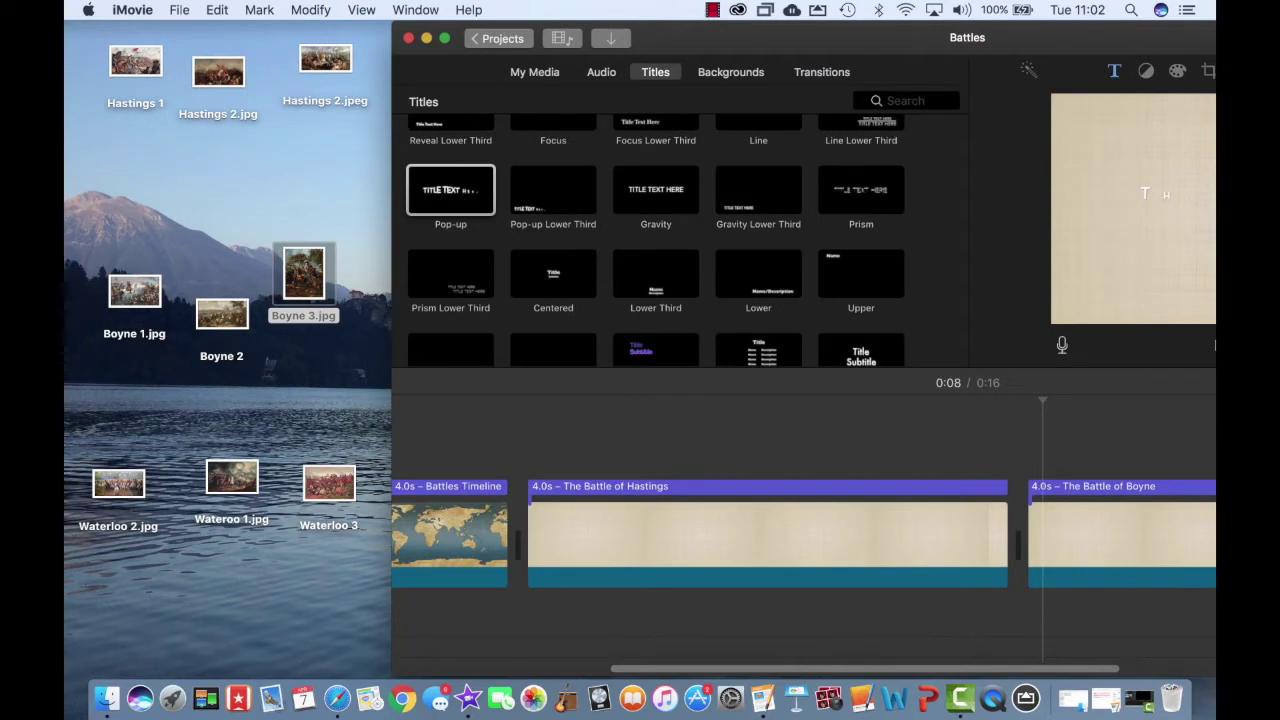
drag(90, 58, 334, 74)
drag(133, 62, 1027, 536)
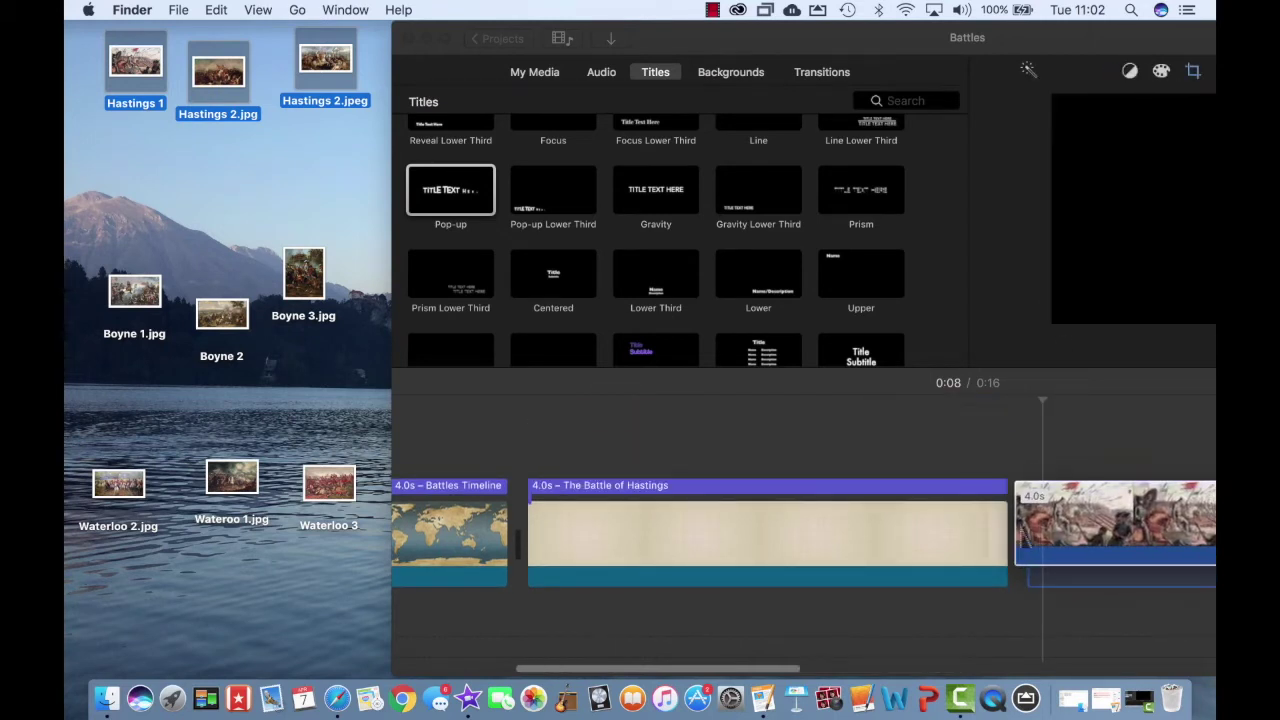
- Insert the three Boyne pictures from the desktop between the Battle of Boyne and Battle of Waterloo title clips
scroll(1027, 536, right, 4)
scroll(1014, 540, right, 15)
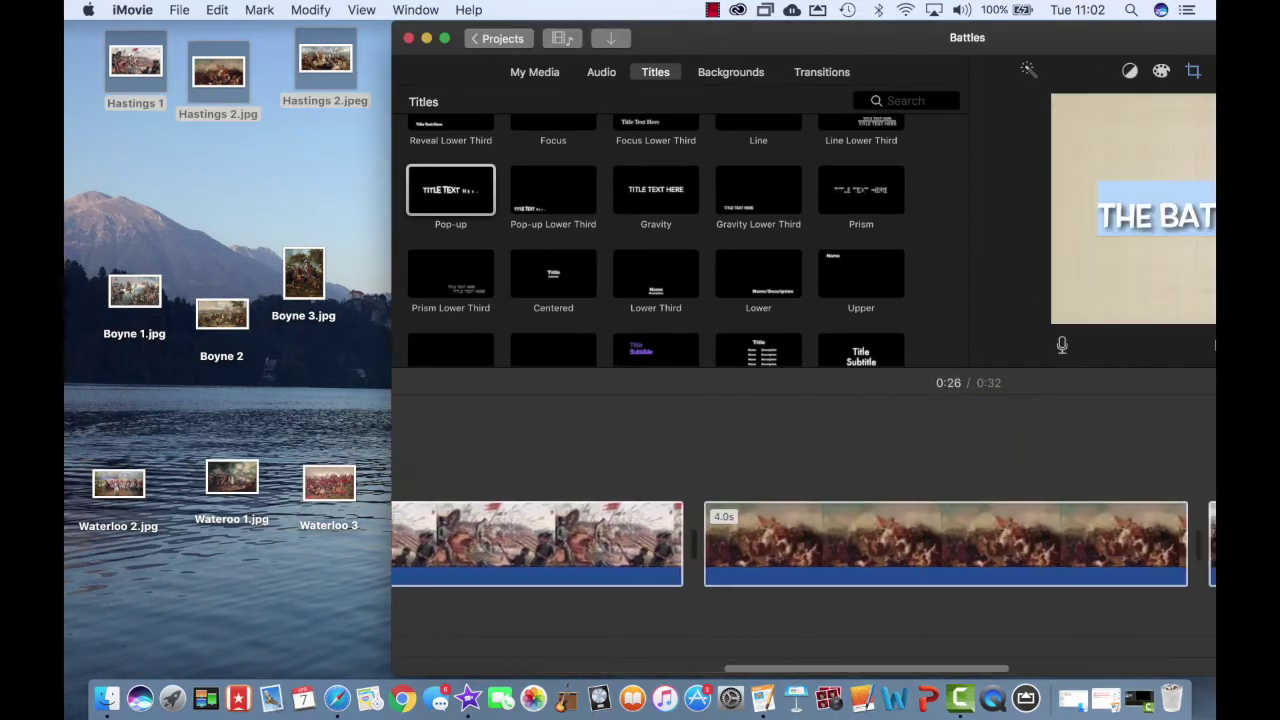
scroll(1050, 538, right, 10)
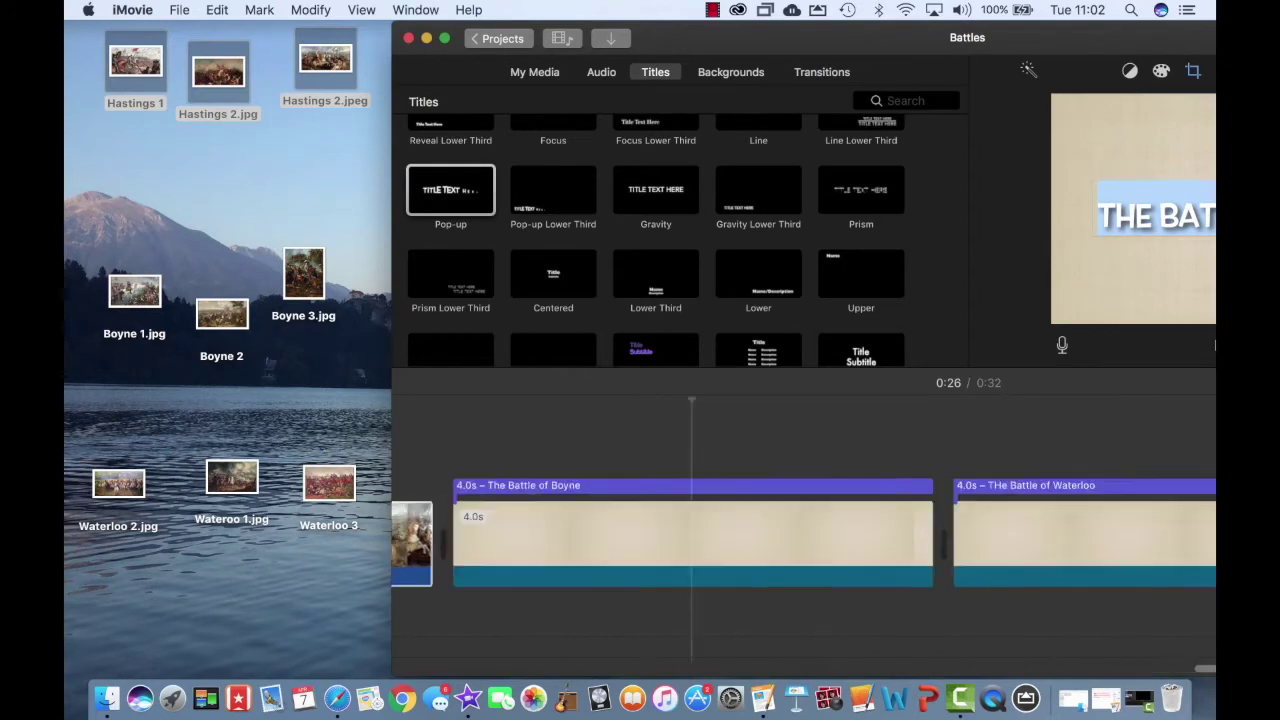
drag(1040, 38, 942, 38)
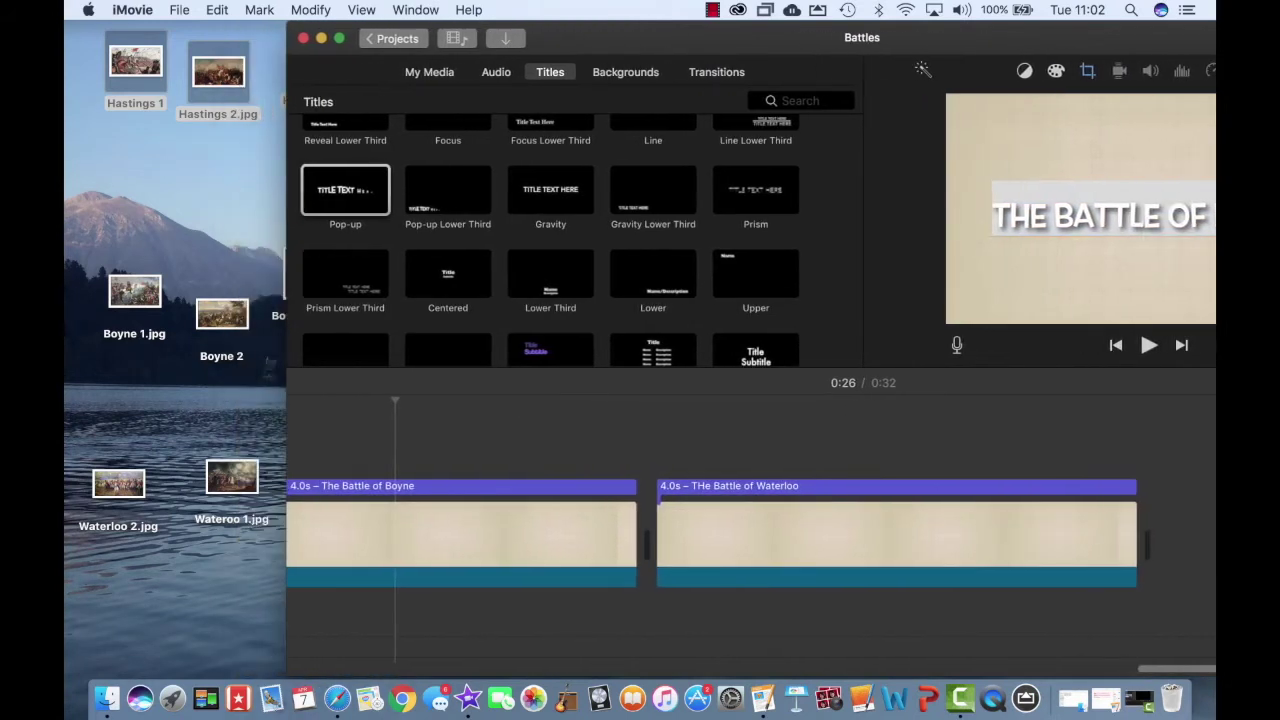
drag(934, 38, 992, 38)
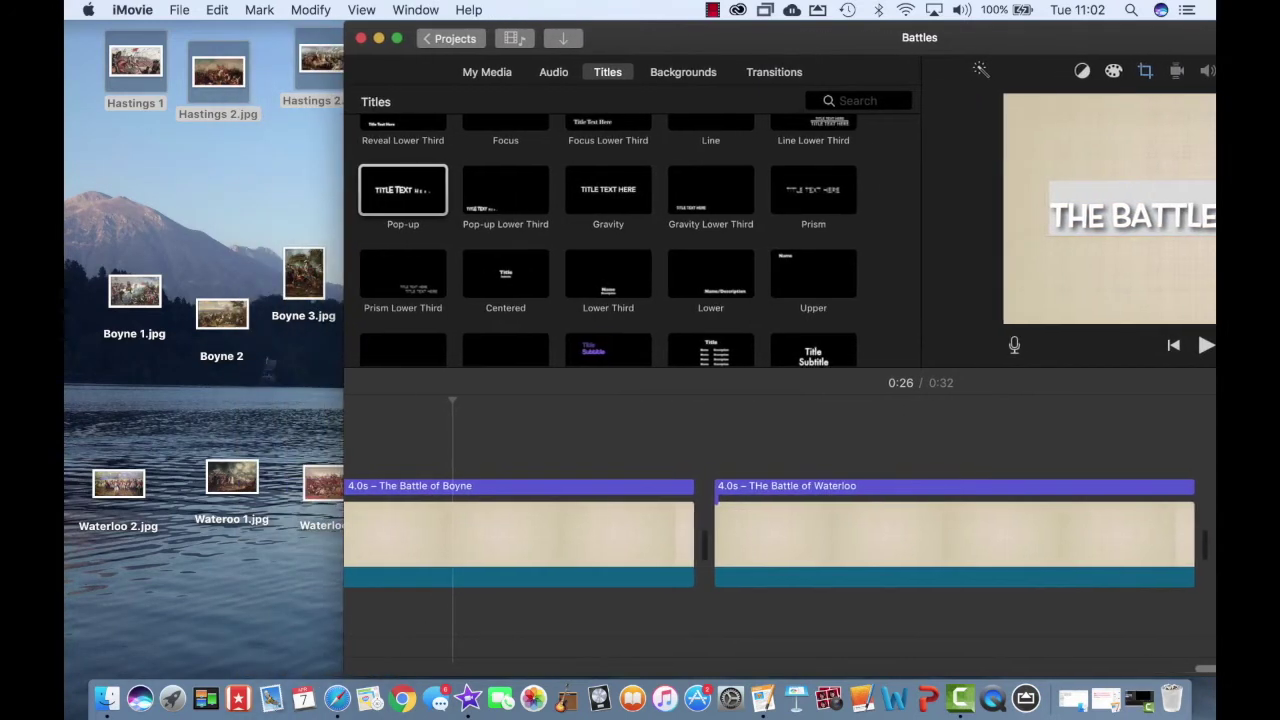
drag(92, 238, 708, 540)
- Insert the three Waterloo pictures from the desktop after the Battle of Waterloo title clip at the end of the timeline
scroll(886, 523, right, 12)
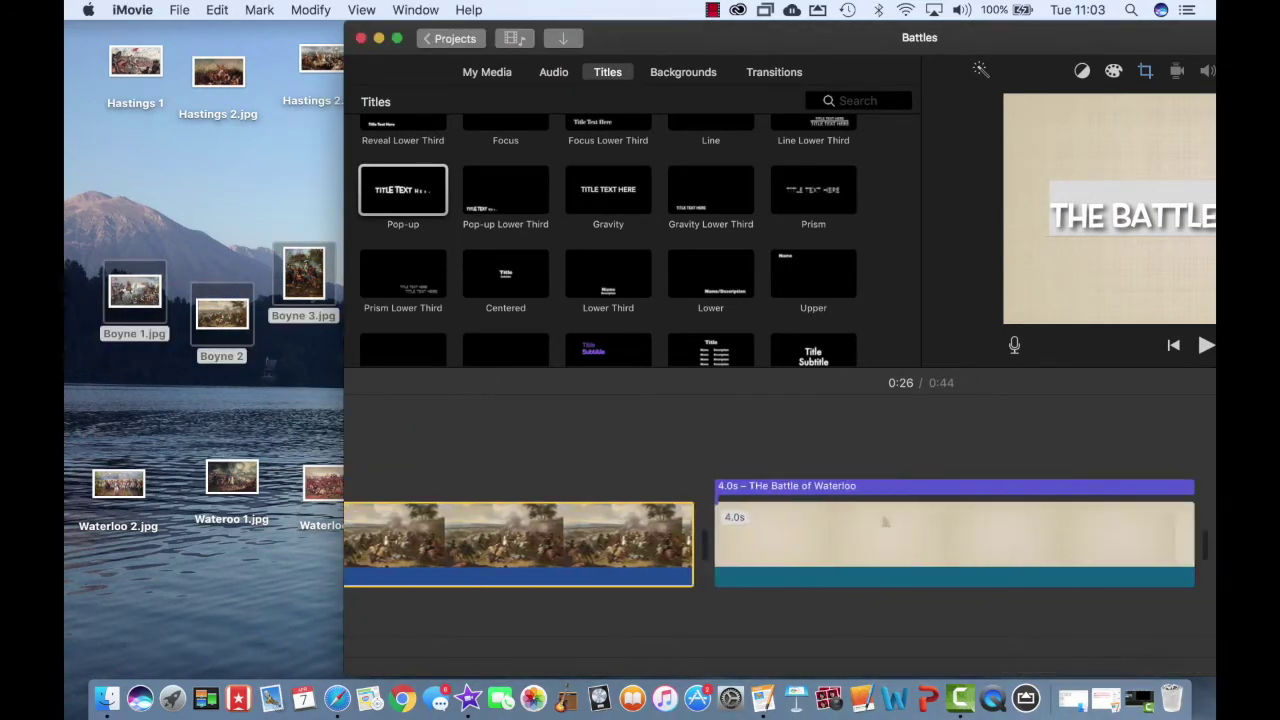
mouse_move(750, 38)
mouse_down()
mouse_move(441, 38)
mouse_move(749, 38)
mouse_move(733, 38)
mouse_up()
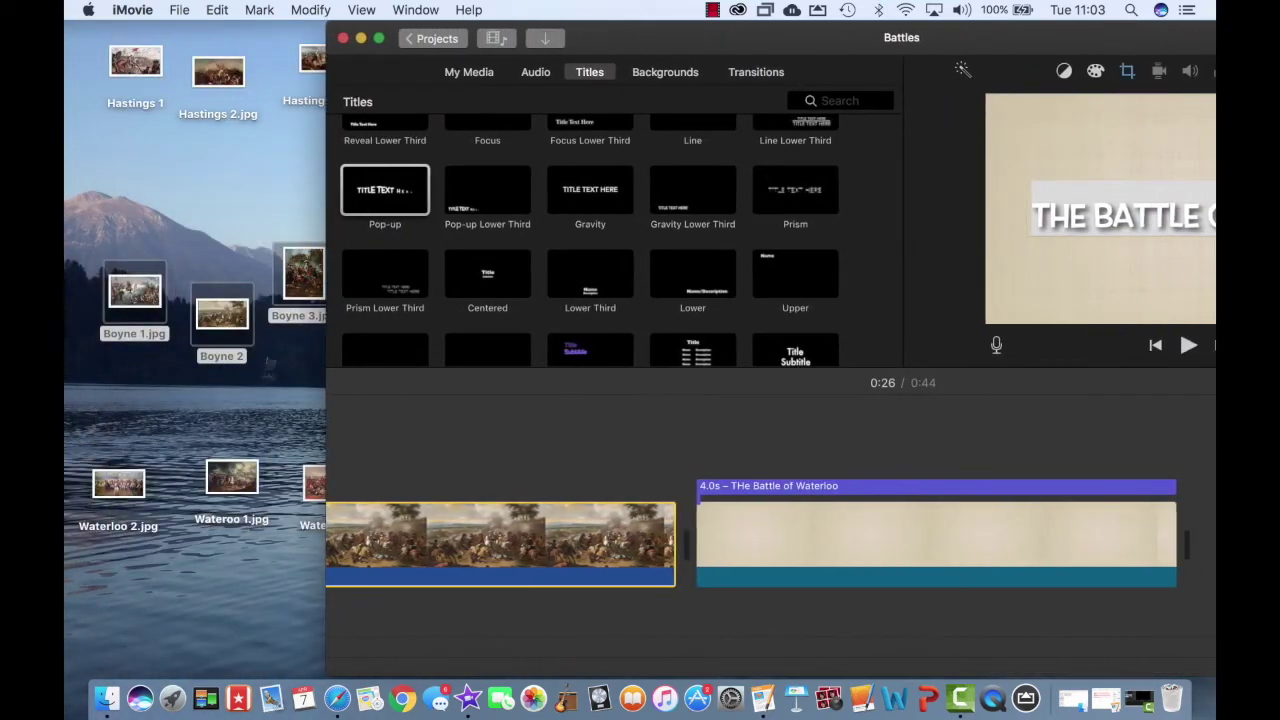
drag(314, 440, 108, 502)
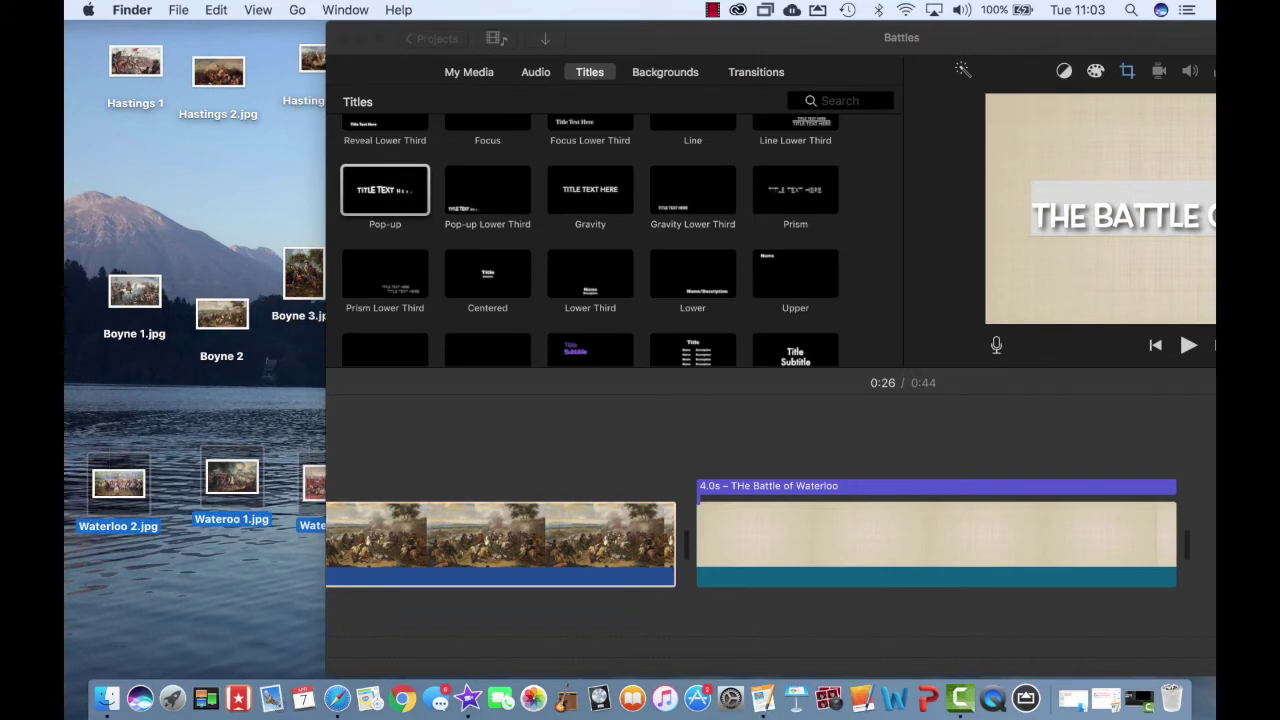
drag(300, 500, 808, 510)
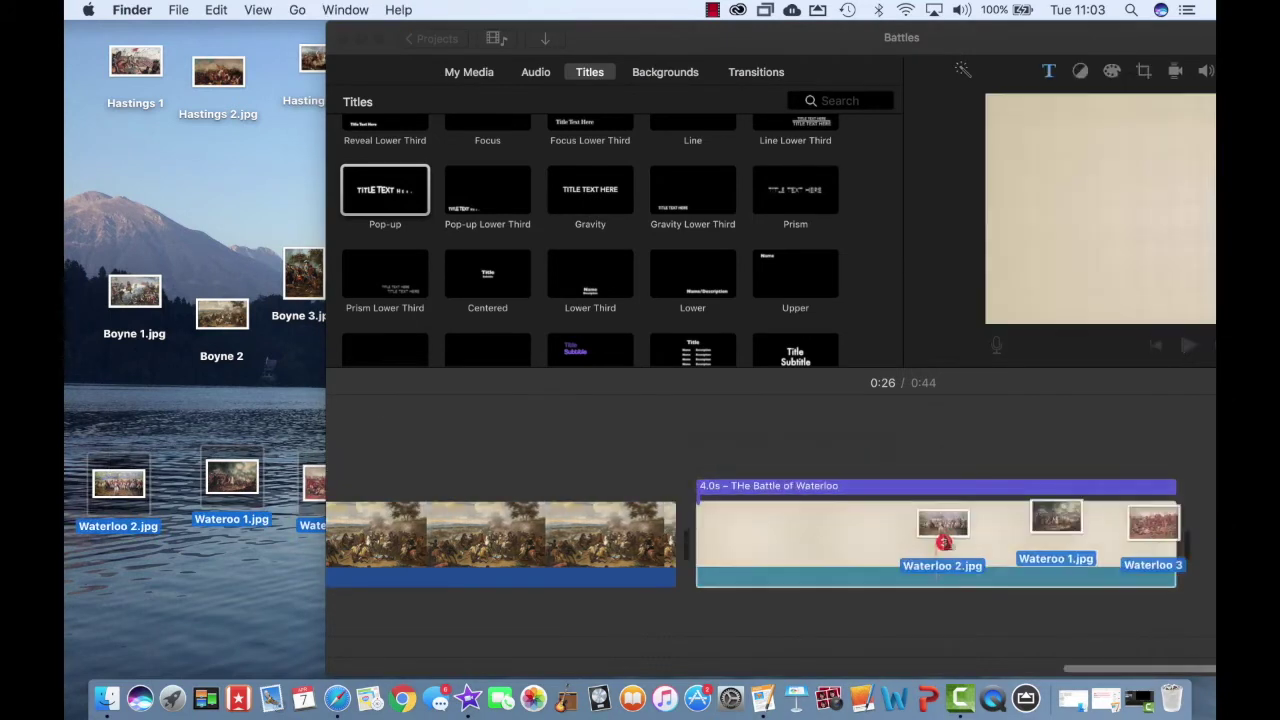
drag(941, 538, 1206, 535)
- Zoom the timeline out until all clips fit in view and return the playhead to the movie's start
drag(1000, 38, 601, 38)
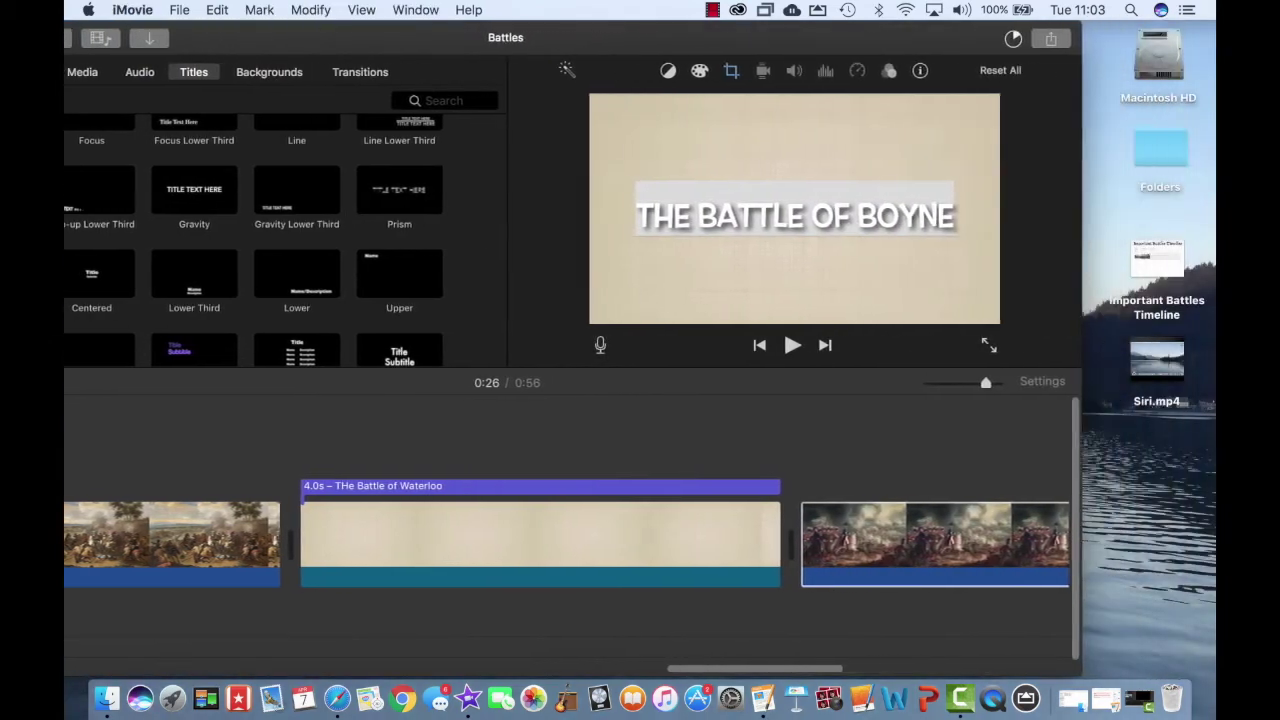
scroll(660, 450, left, 15)
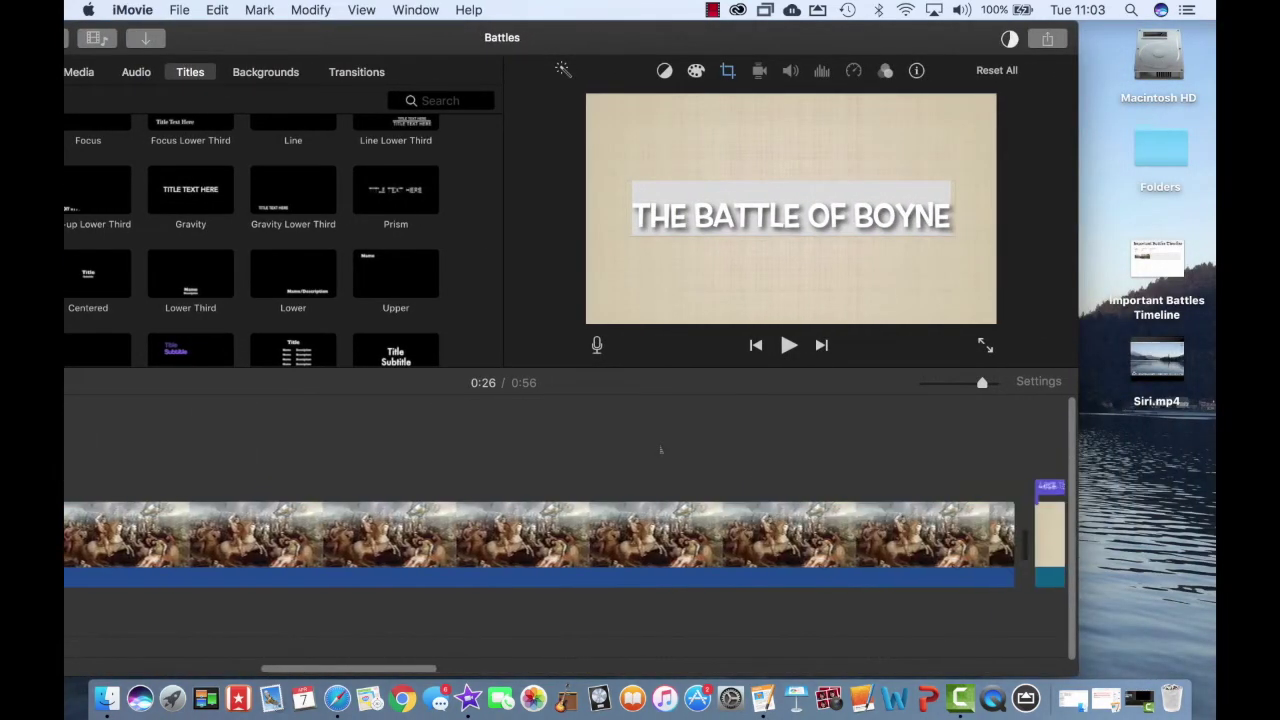
scroll(660, 445, left, 3)
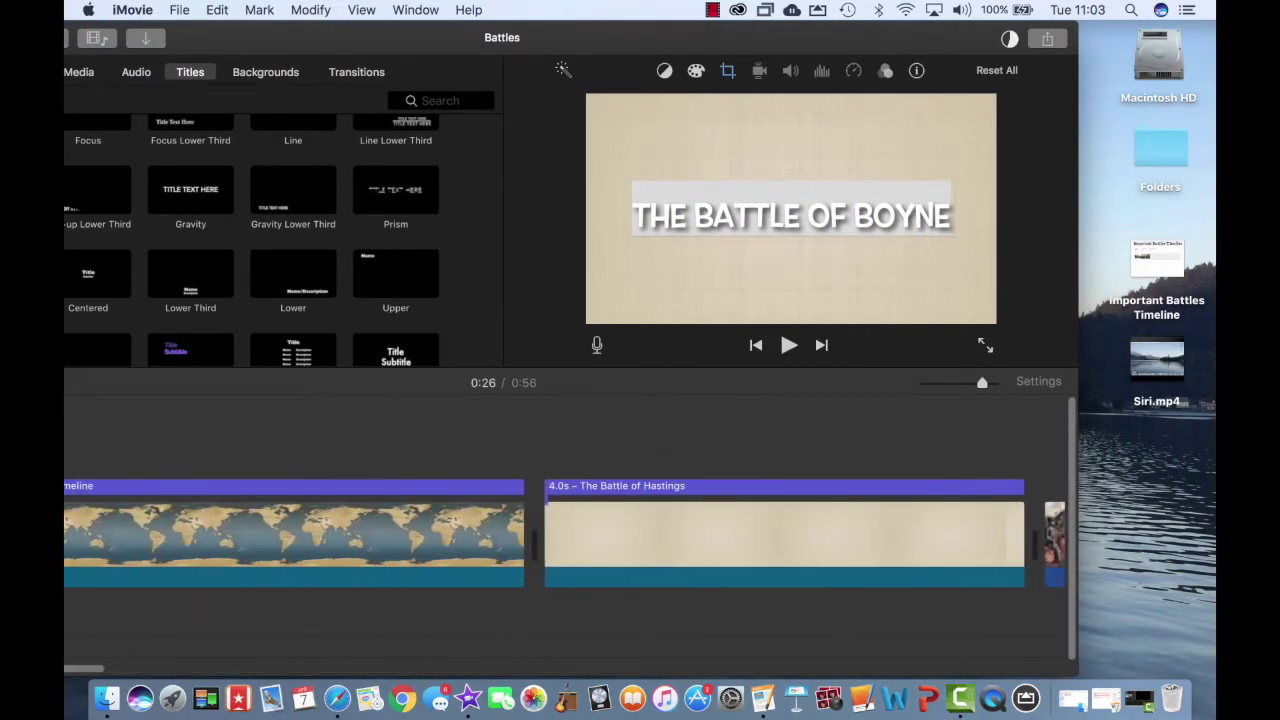
drag(640, 38, 747, 38)
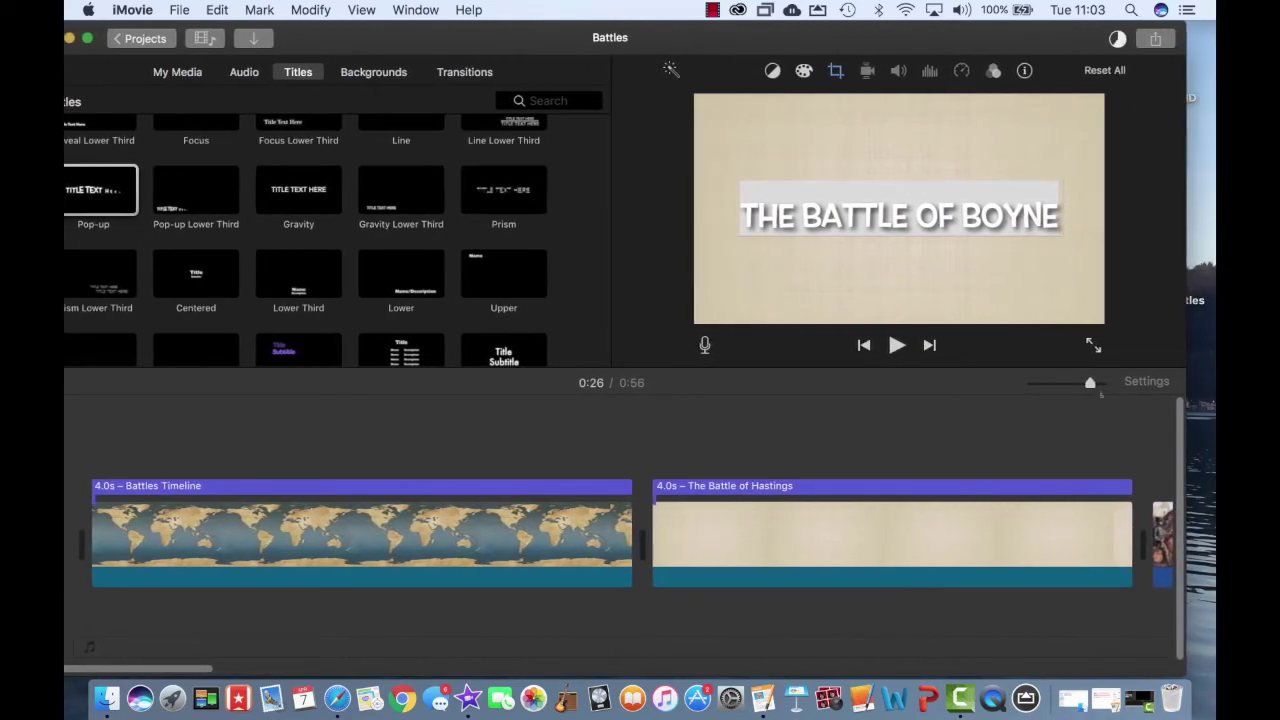
drag(1097, 402, 1060, 406)
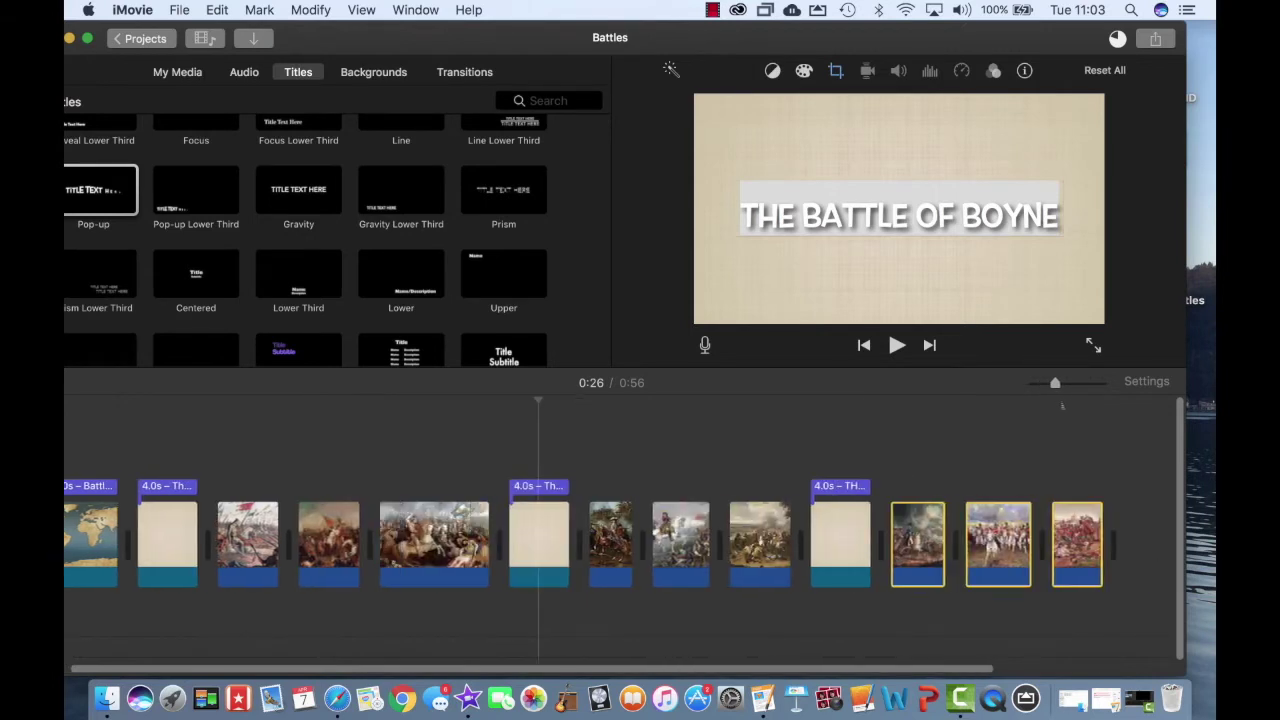
scroll(1057, 447, left, 3)
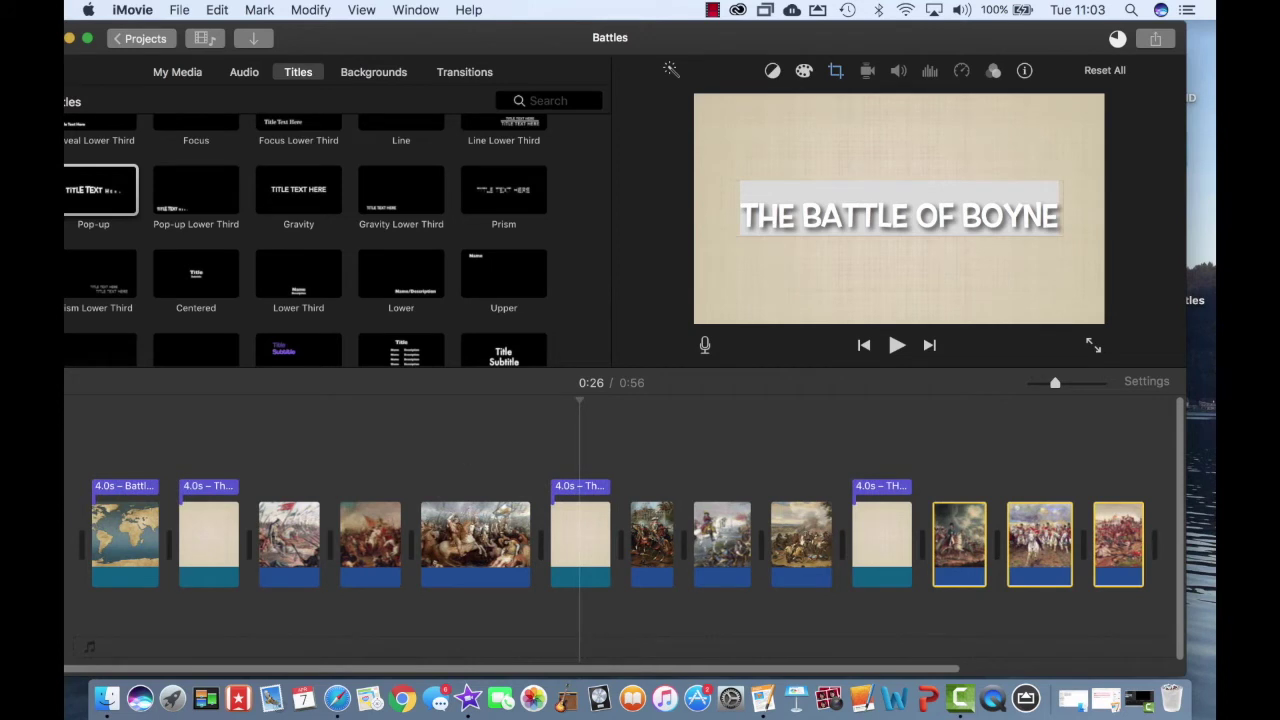
click(84, 461)
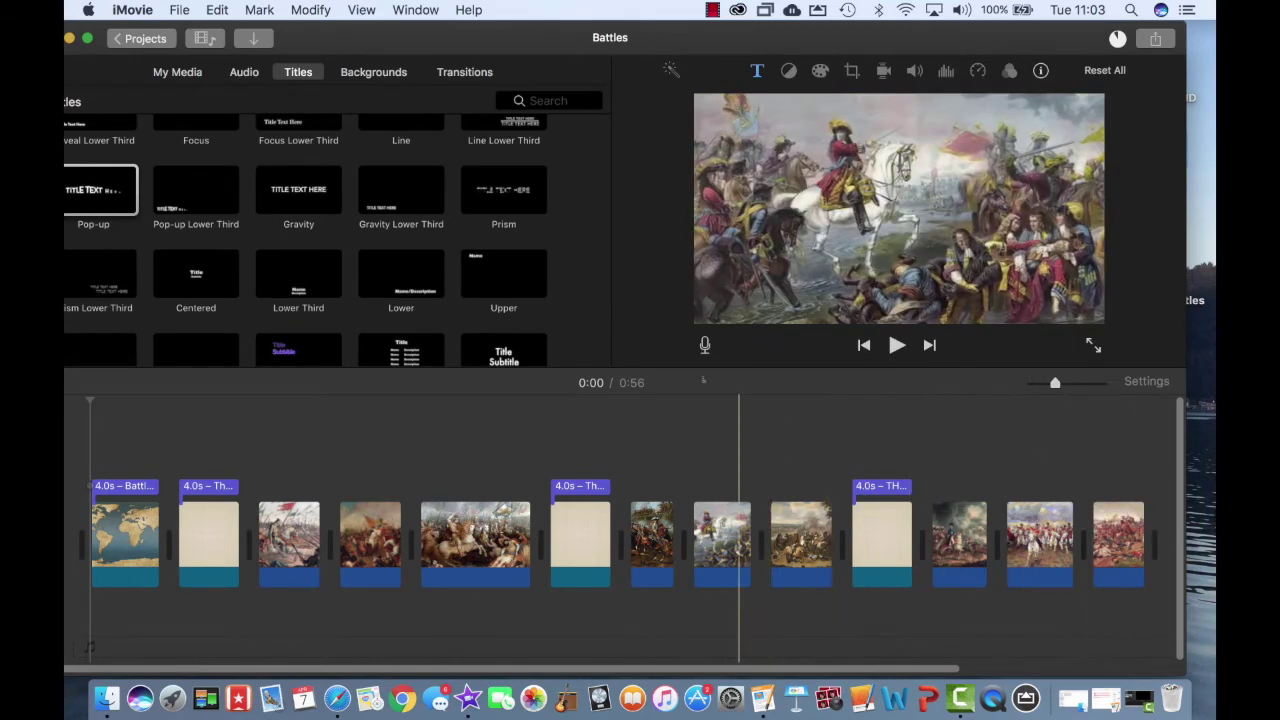
- Add Cross Blur transitions between all clips from the opening map through the Hastings title and pictures to the Battle of Boyne title
click(464, 71)
drag(439, 28, 546, 14)
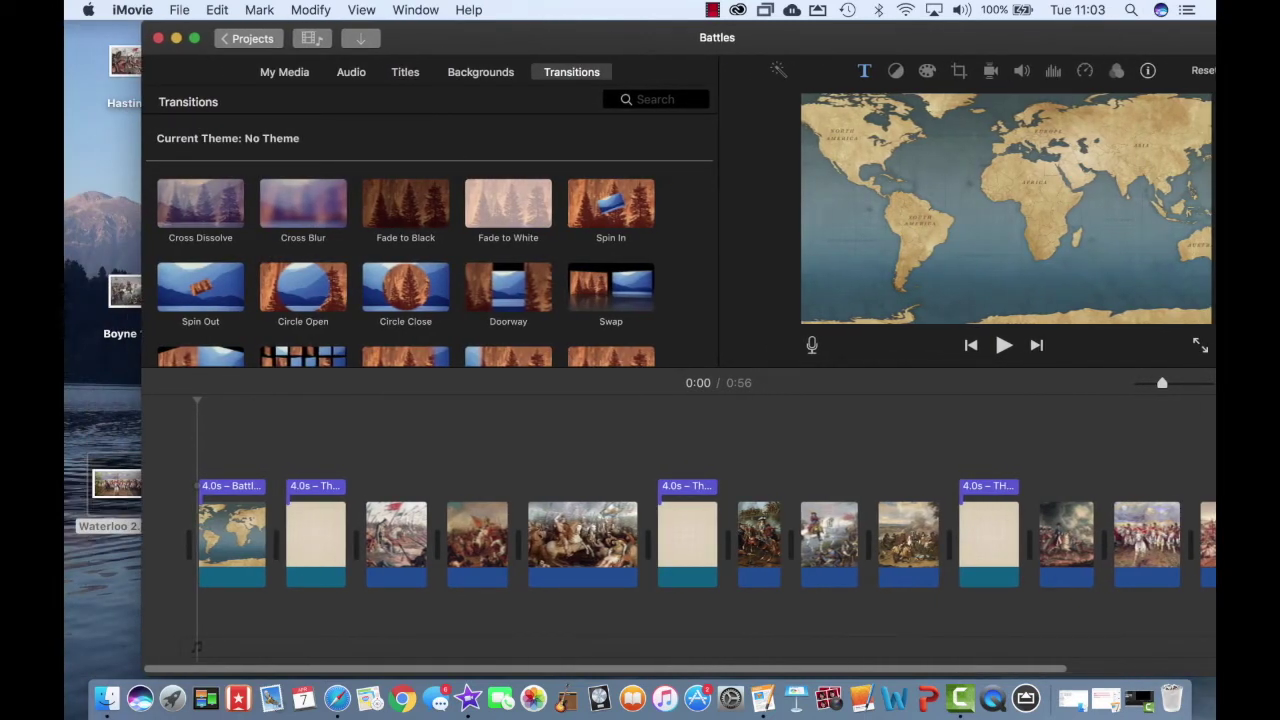
scroll(494, 316, down, 5)
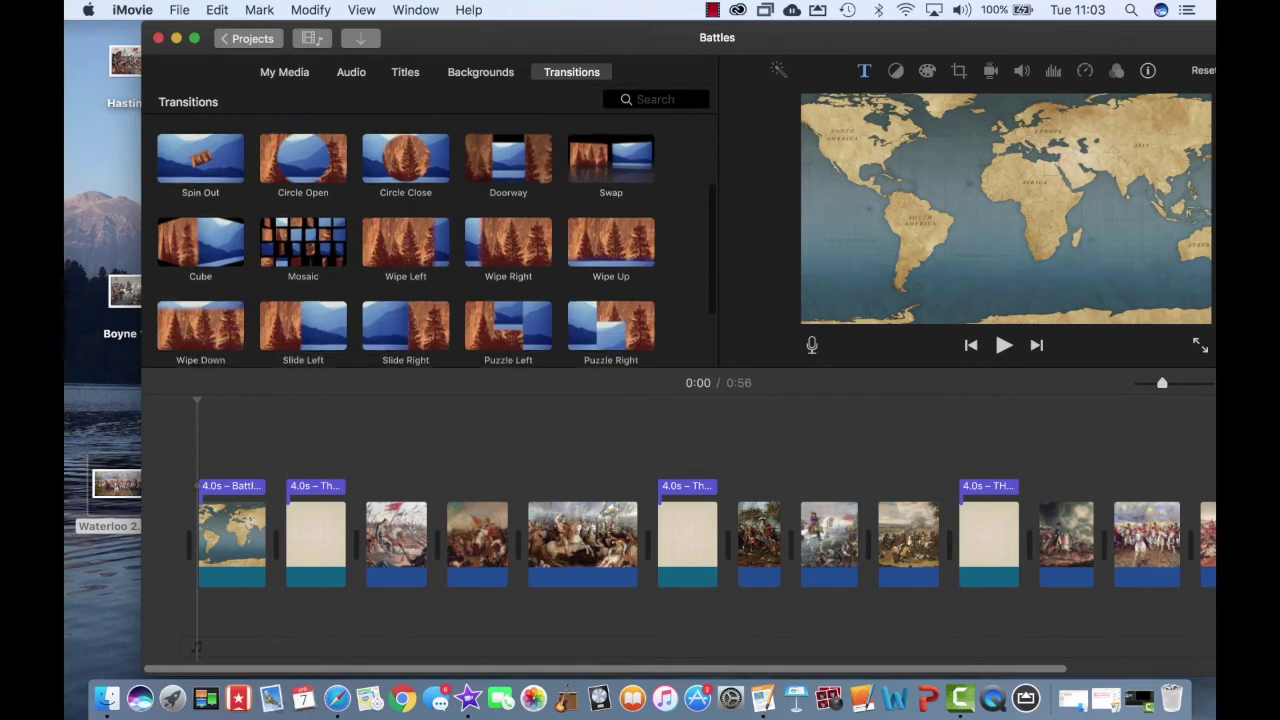
scroll(494, 317, up, 4)
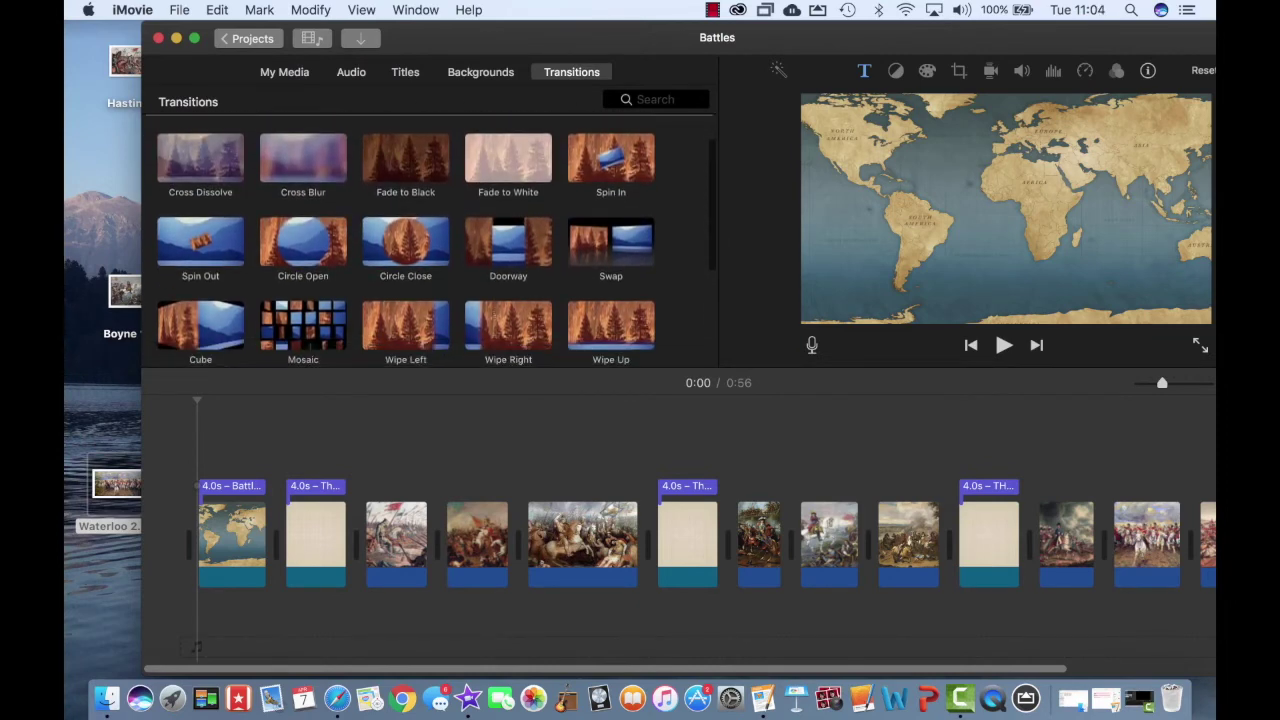
drag(297, 160, 288, 539)
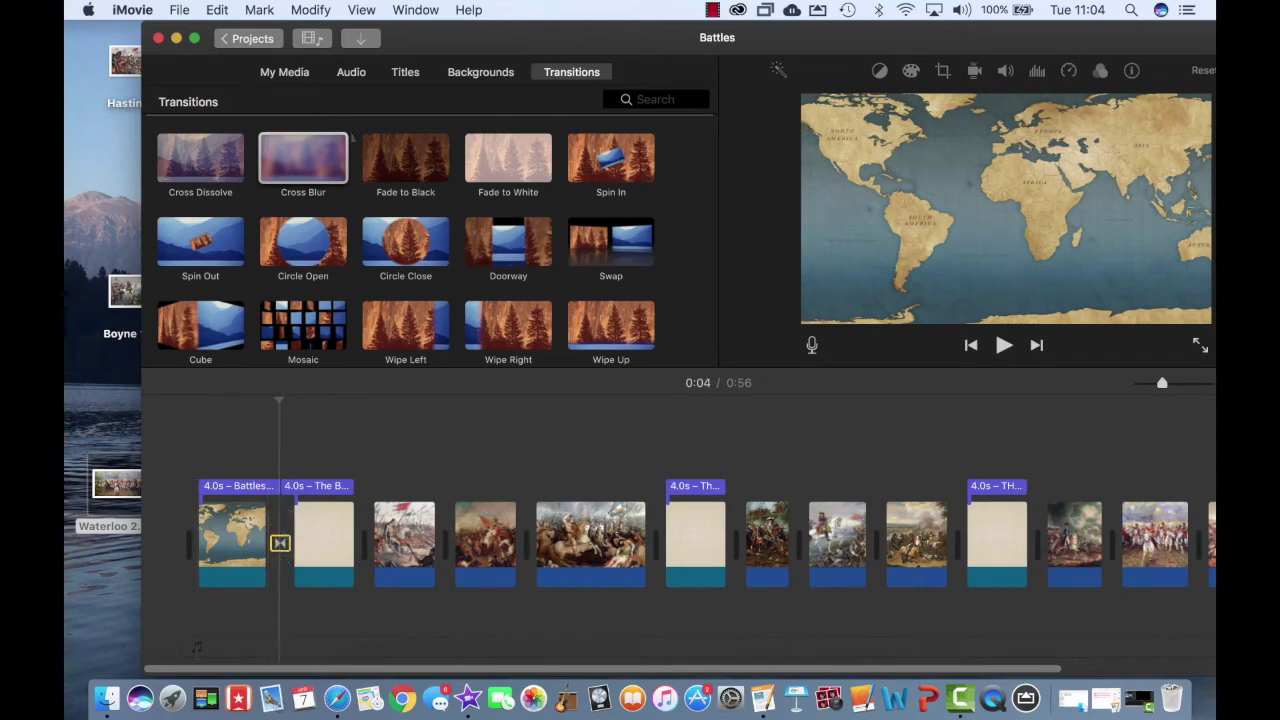
drag(303, 160, 370, 540)
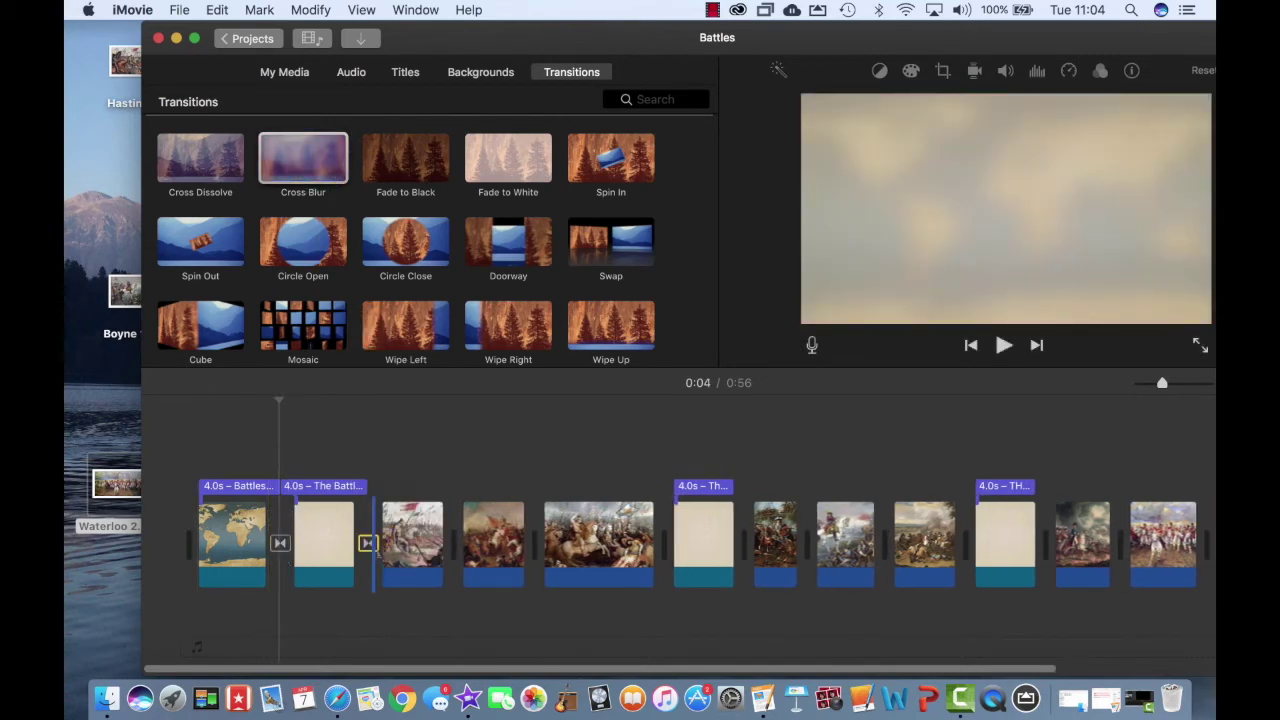
drag(303, 160, 456, 545)
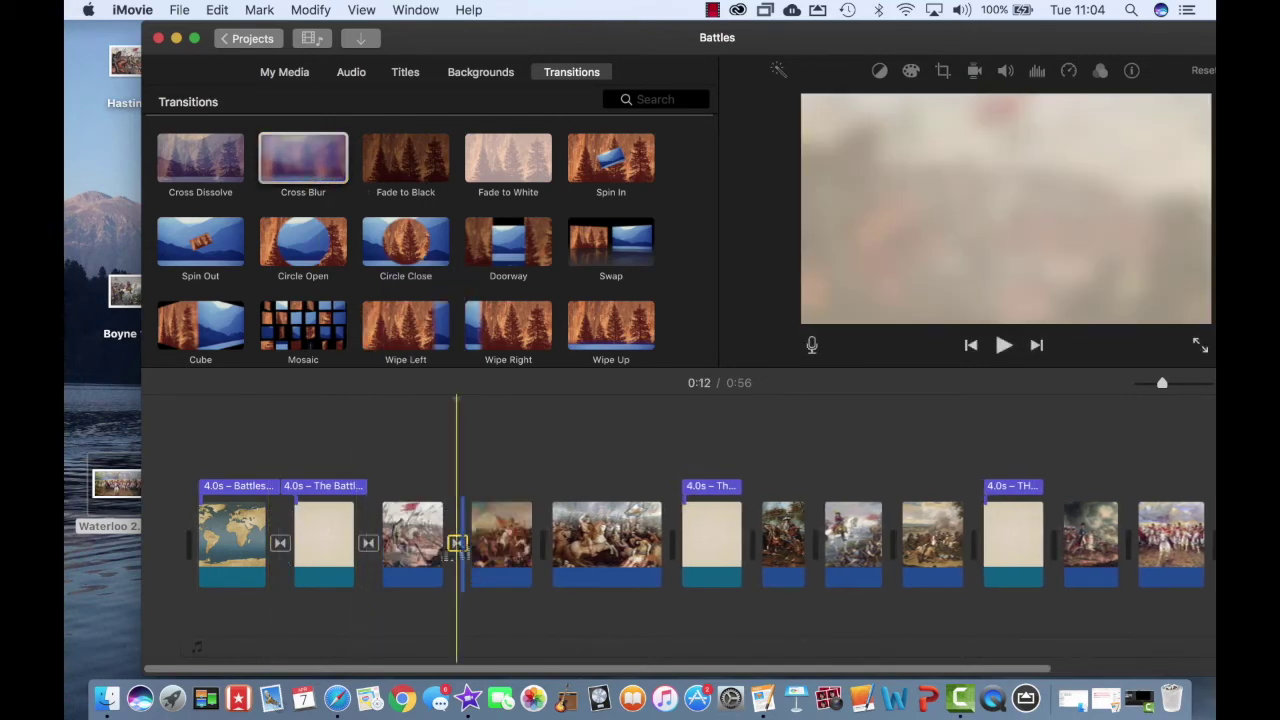
drag(303, 160, 546, 543)
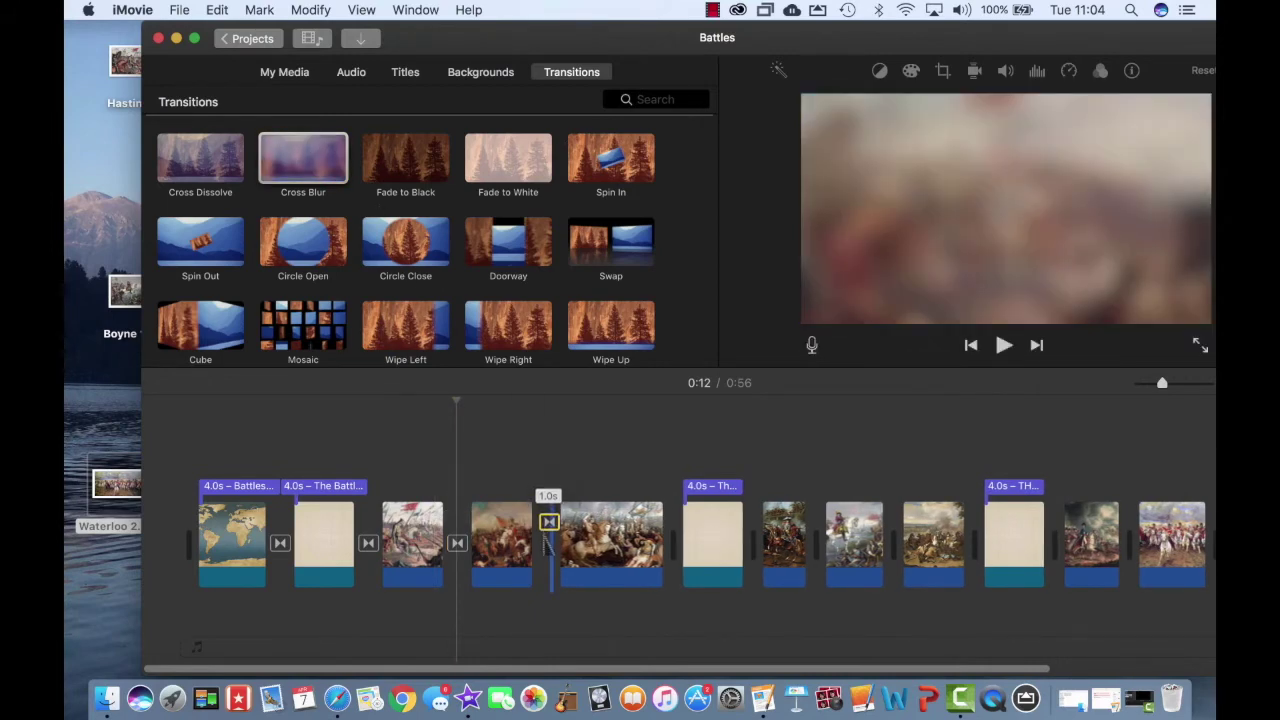
drag(303, 160, 666, 555)
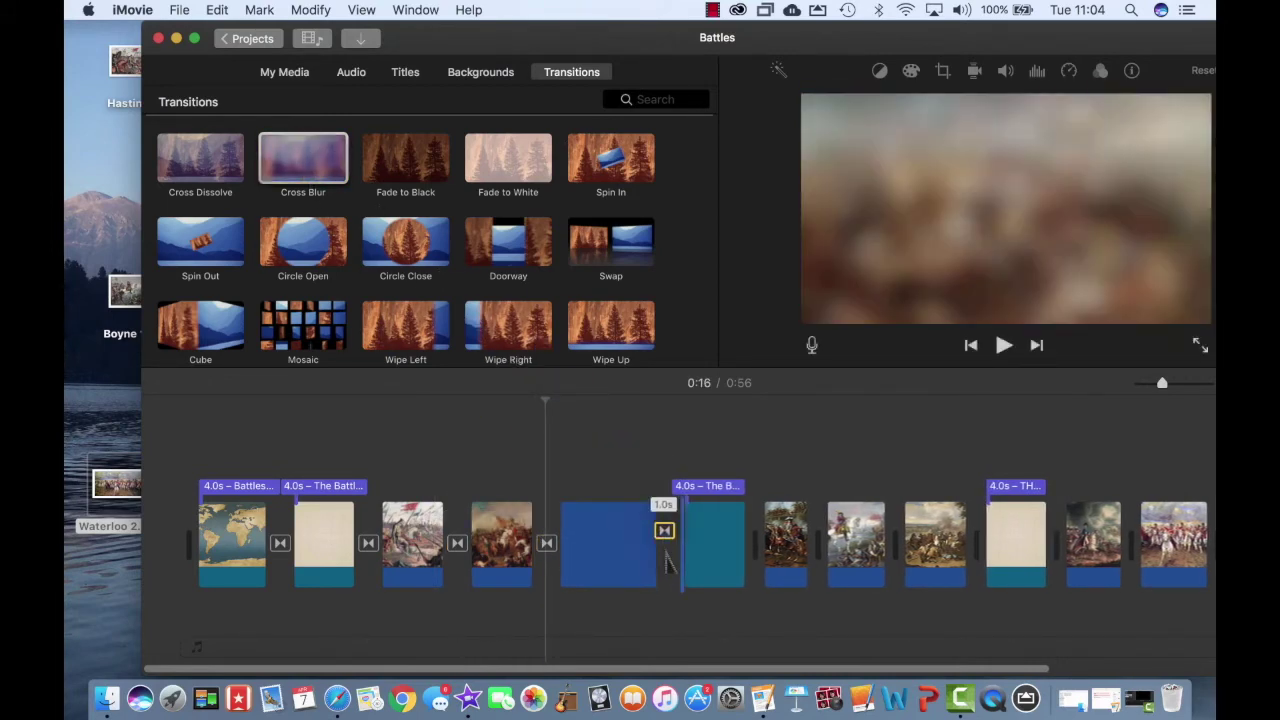
- Add Cross Blur transitions between all clips from the Battle of Boyne title through its pictures to the Battle of Waterloo title
drag(330, 165, 758, 543)
drag(313, 160, 826, 543)
scroll(800, 543, right, 4)
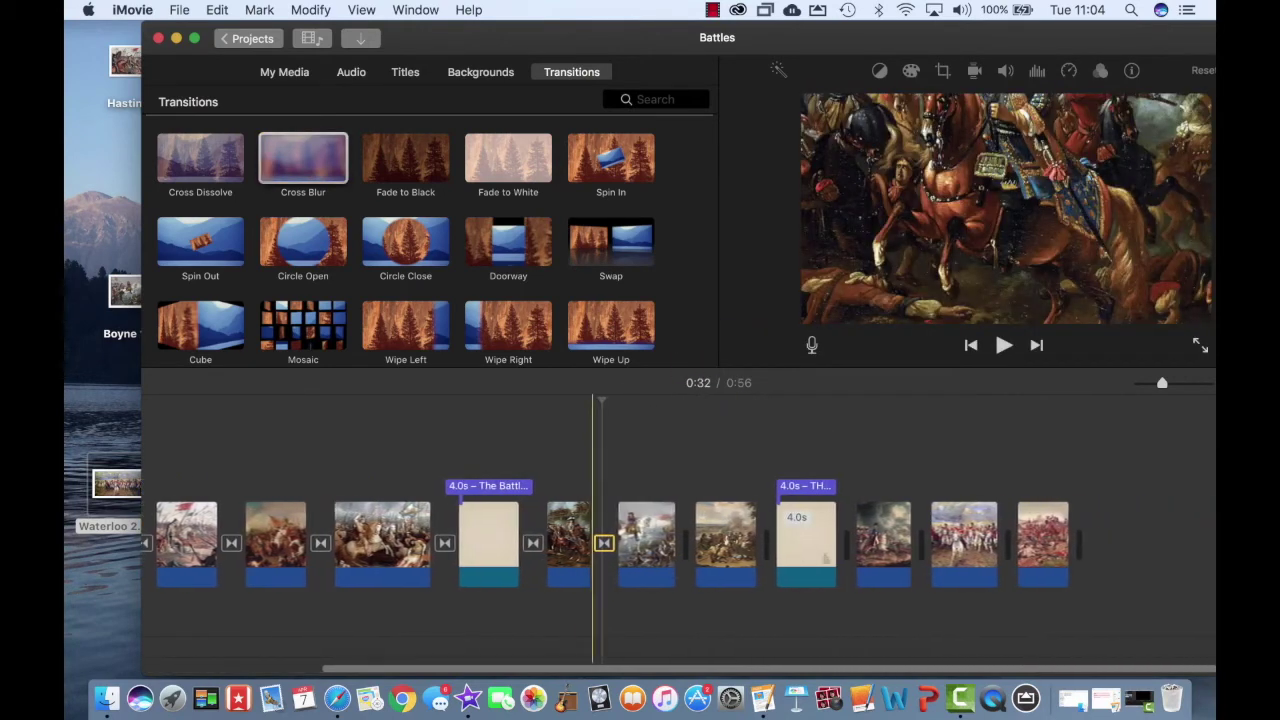
drag(316, 174, 661, 543)
drag(313, 172, 750, 542)
- Add Cross Blur transitions between the Waterloo title and its pictures, and a Fade to Black after the last picture
drag(308, 168, 836, 540)
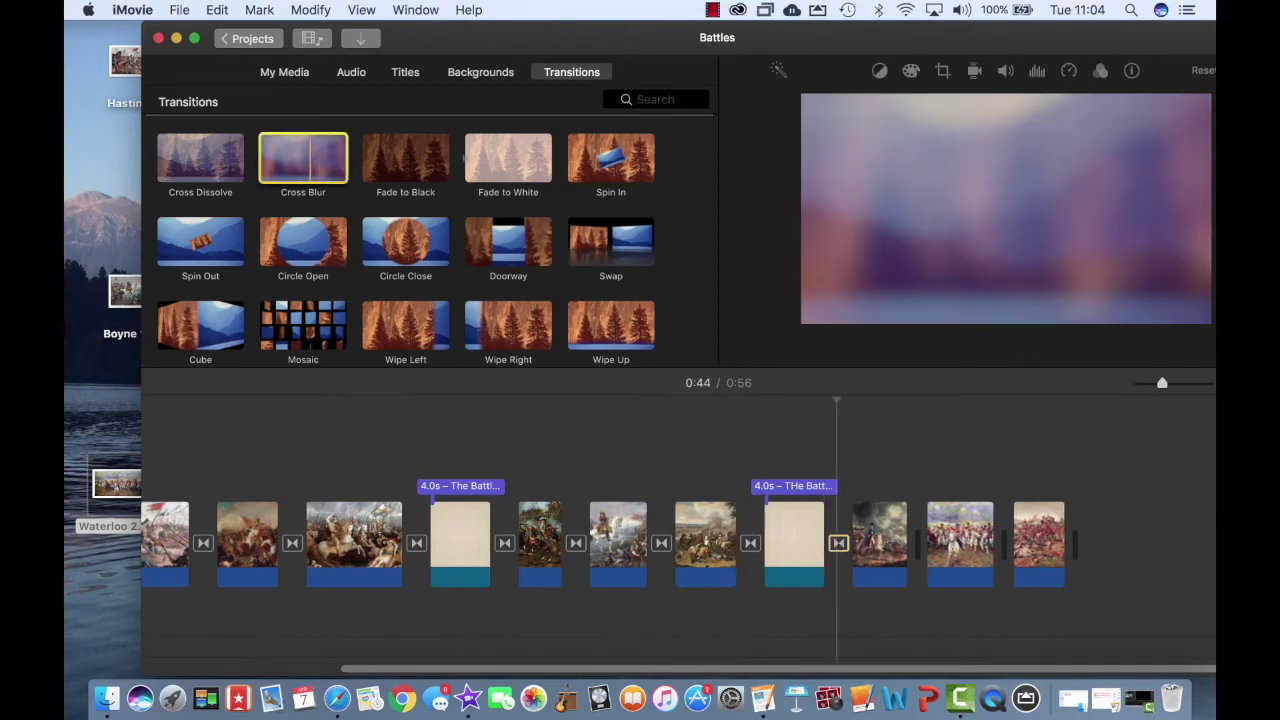
drag(303, 158, 921, 542)
drag(303, 158, 1016, 545)
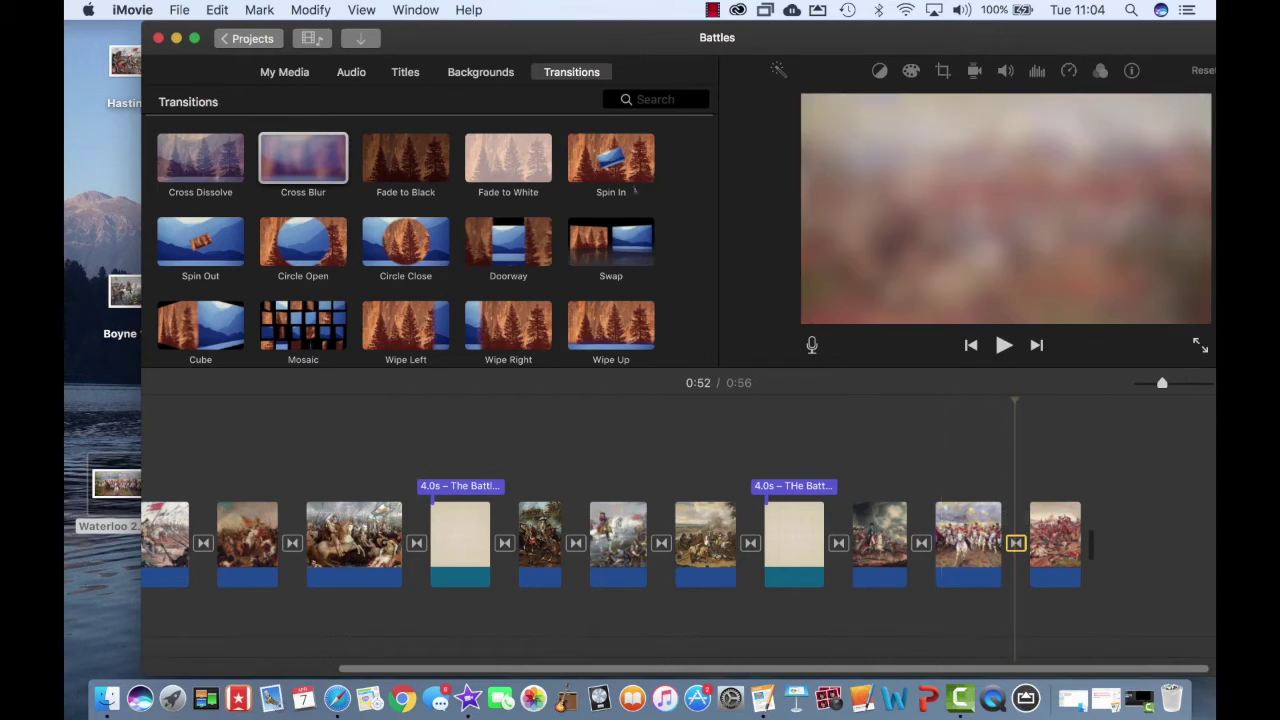
drag(405, 158, 1100, 558)
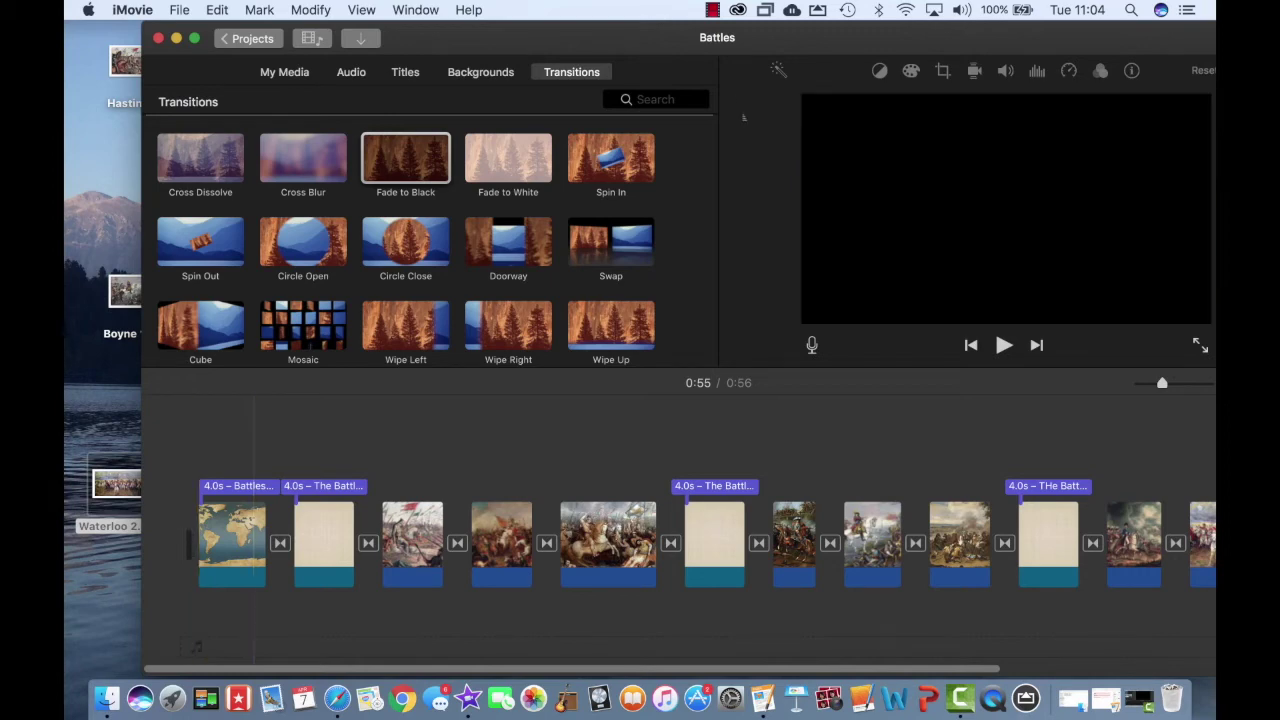
- Record a voiceover across the whole movie from its start and look over the recorded track
drag(822, 47, 733, 43)
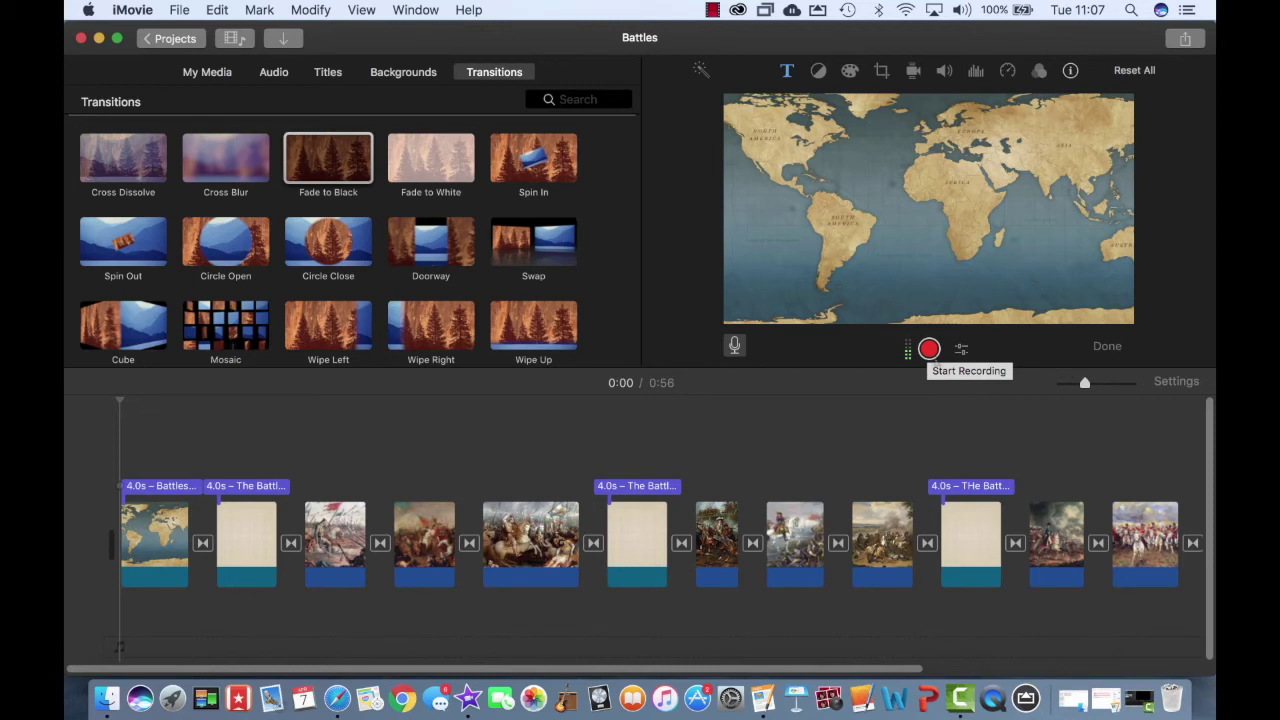
click(931, 352)
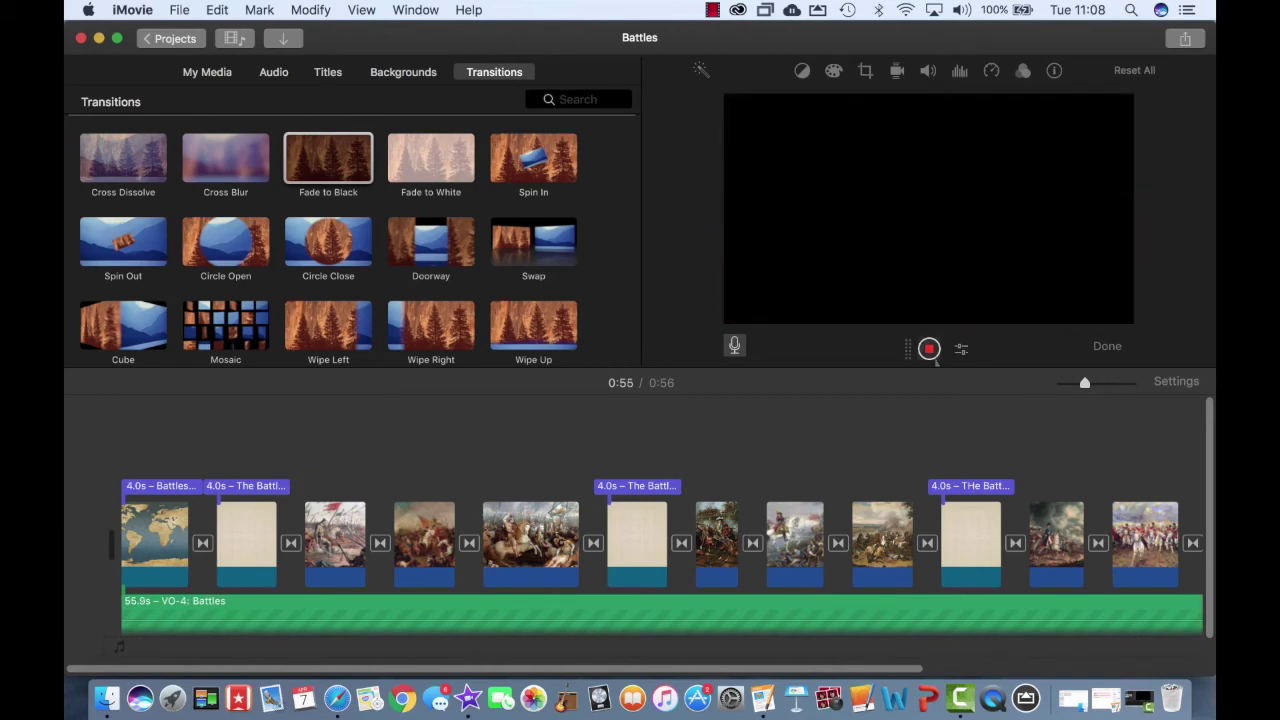
click(932, 354)
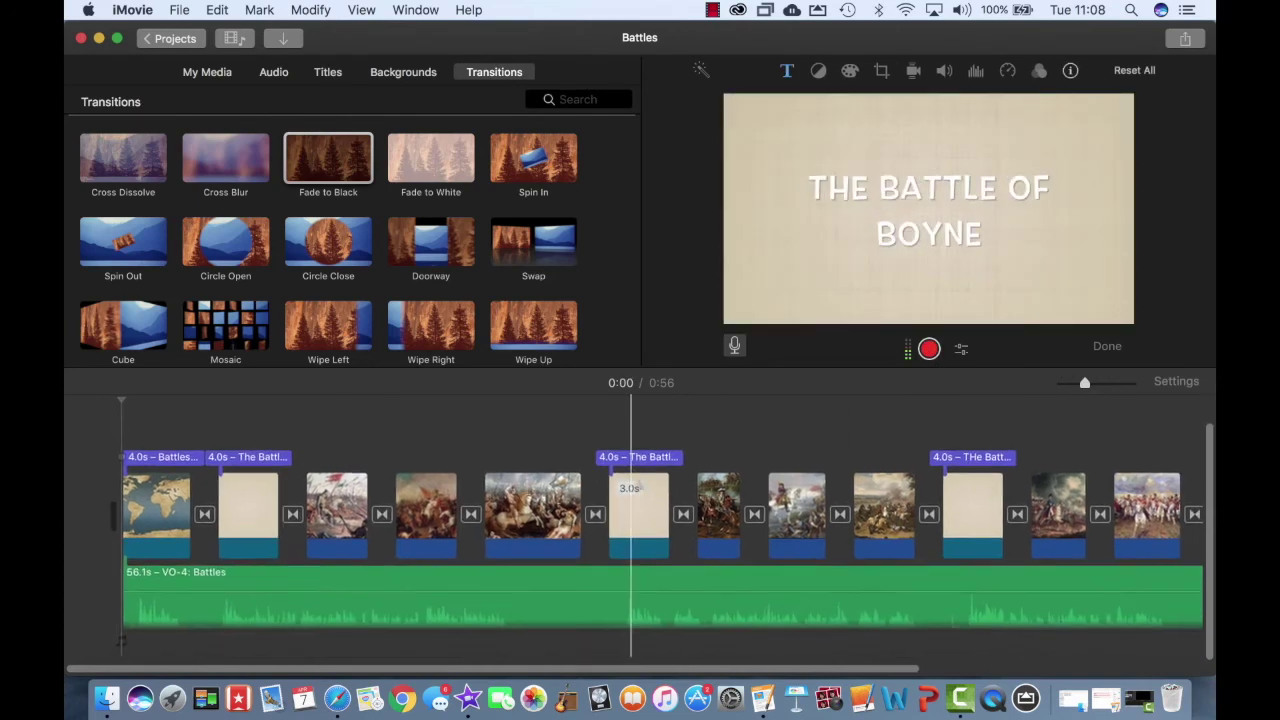
scroll(543, 510, right, 5)
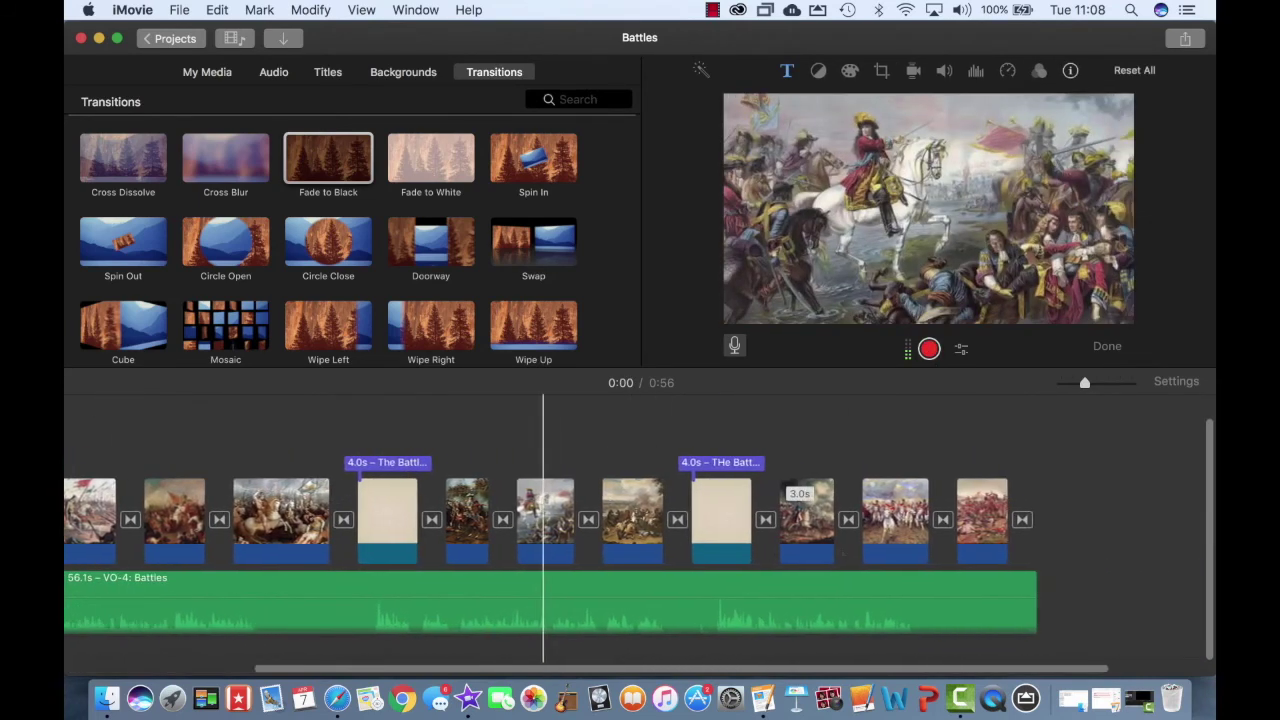
scroll(477, 510, left, 10)
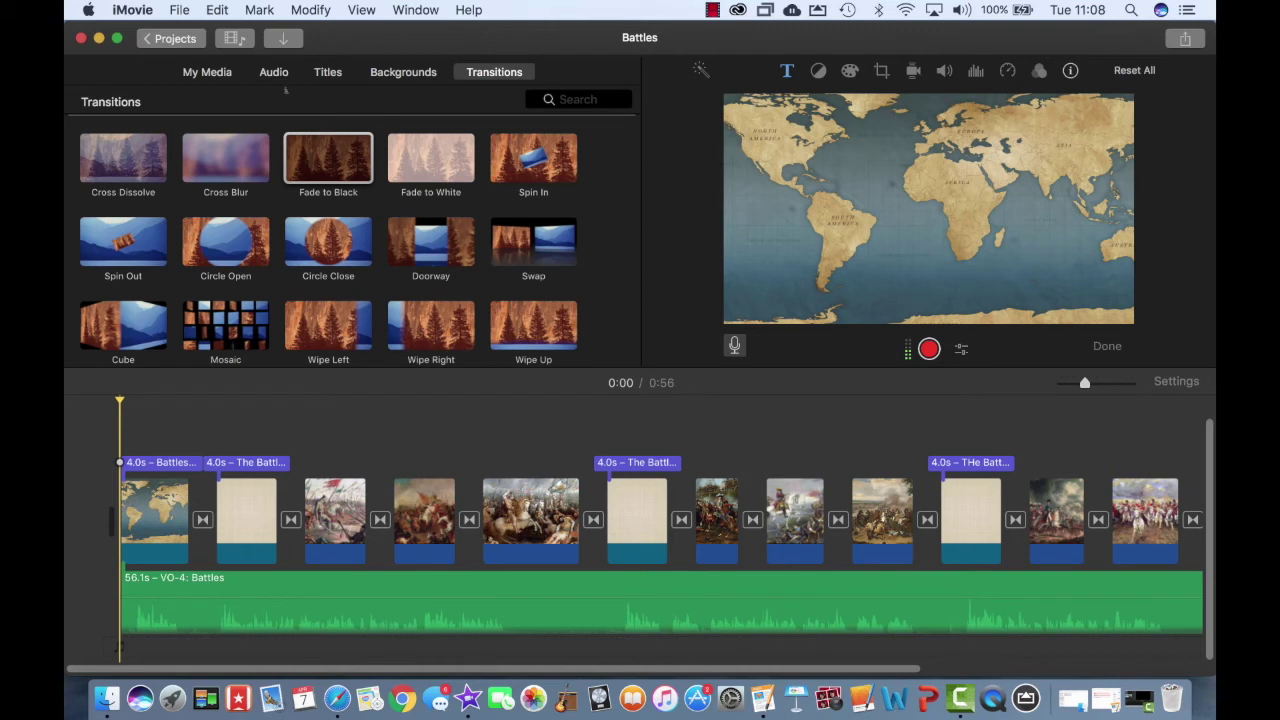
- Add the iTunes song Break Time Apps as background music from the movie's start and play back the mix
click(275, 73)
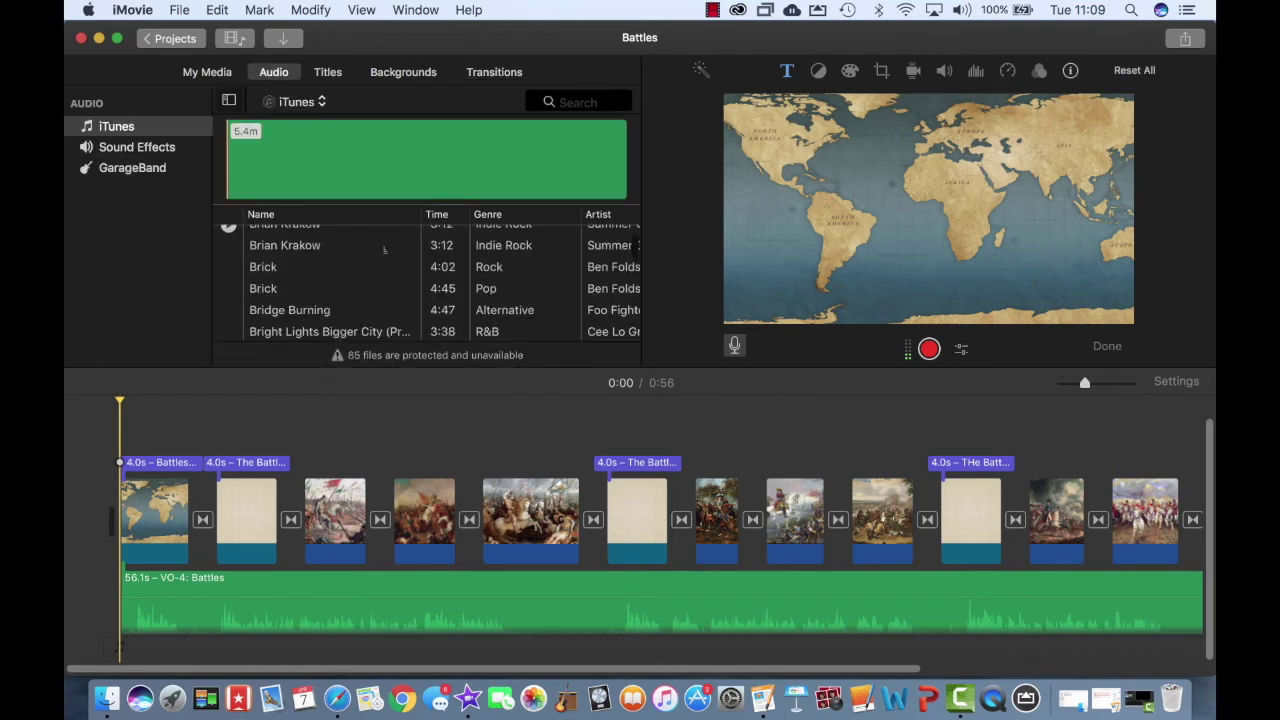
scroll(403, 295, down, 5)
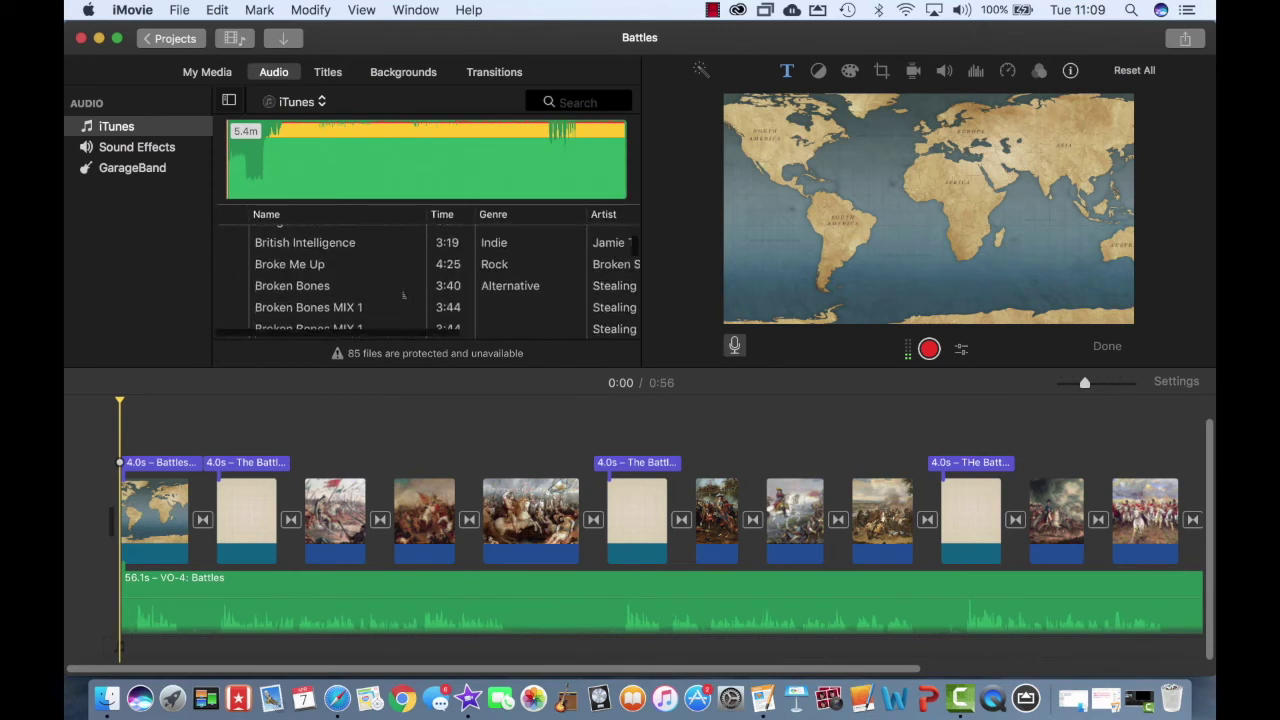
scroll(399, 308, down, 3)
scroll(399, 308, up, 8)
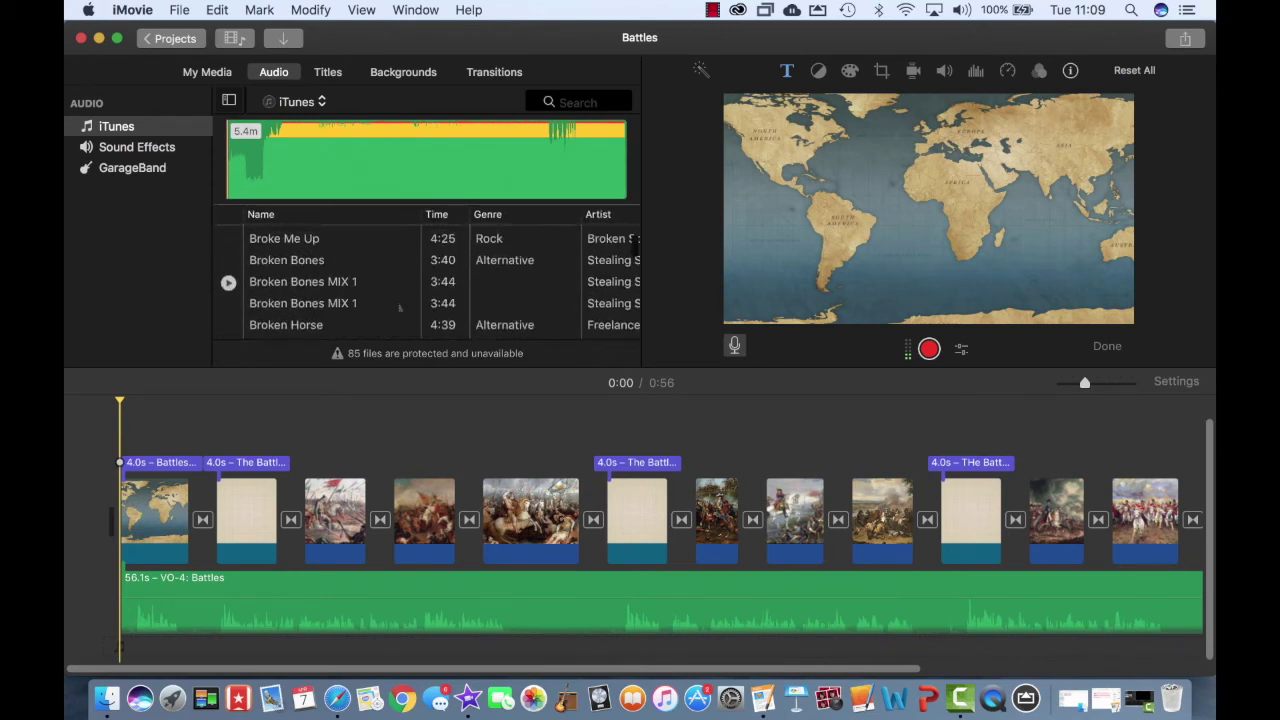
scroll(399, 308, up, 5)
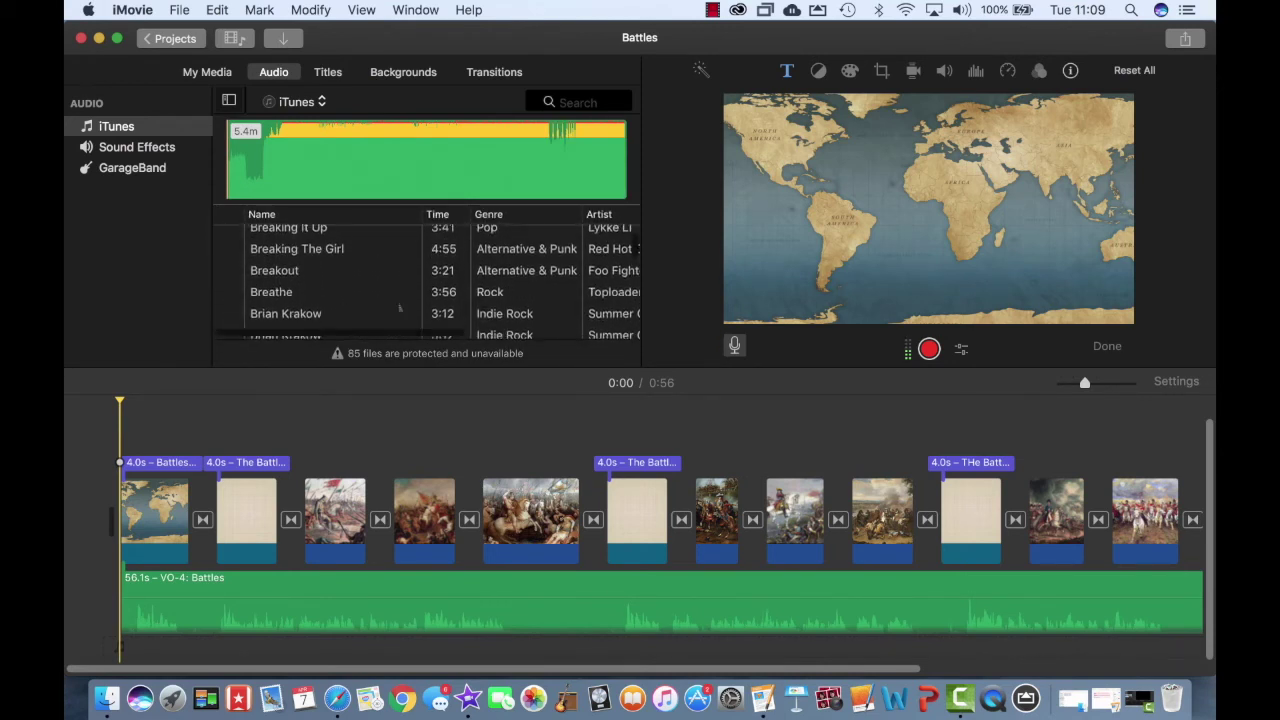
scroll(399, 308, up, 1)
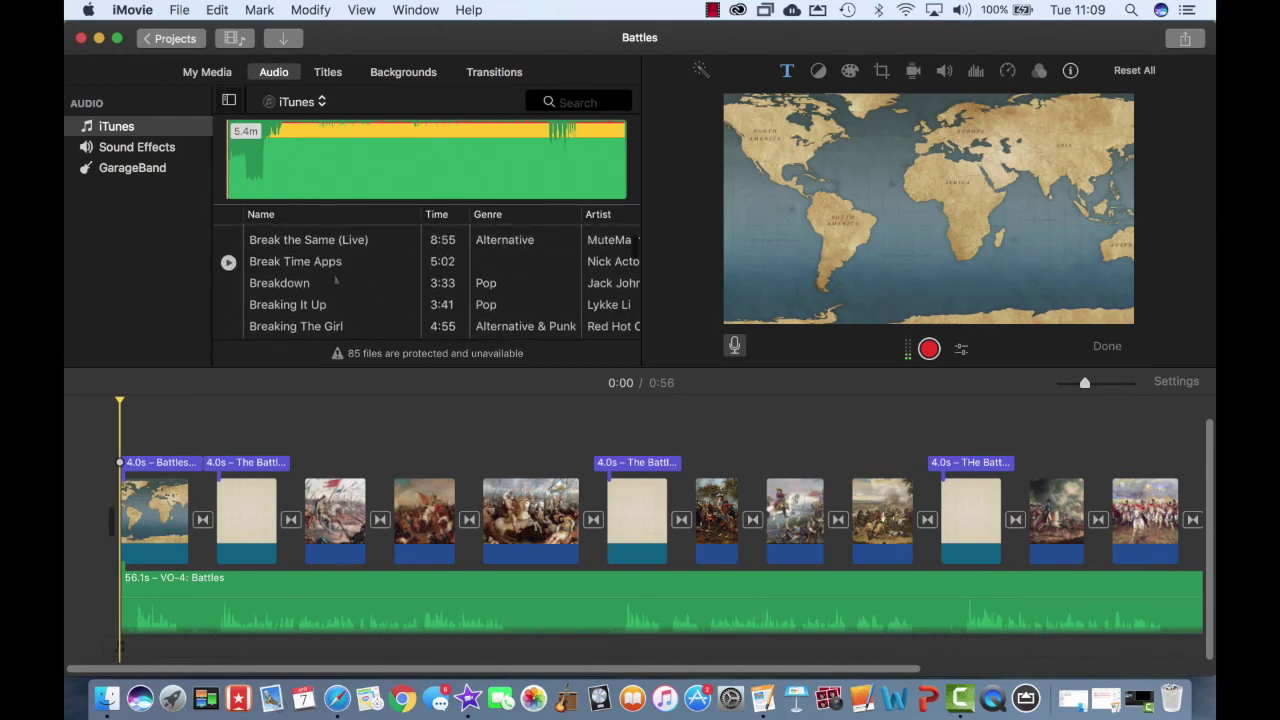
drag(337, 281, 117, 656)
scroll(108, 665, down, 3)
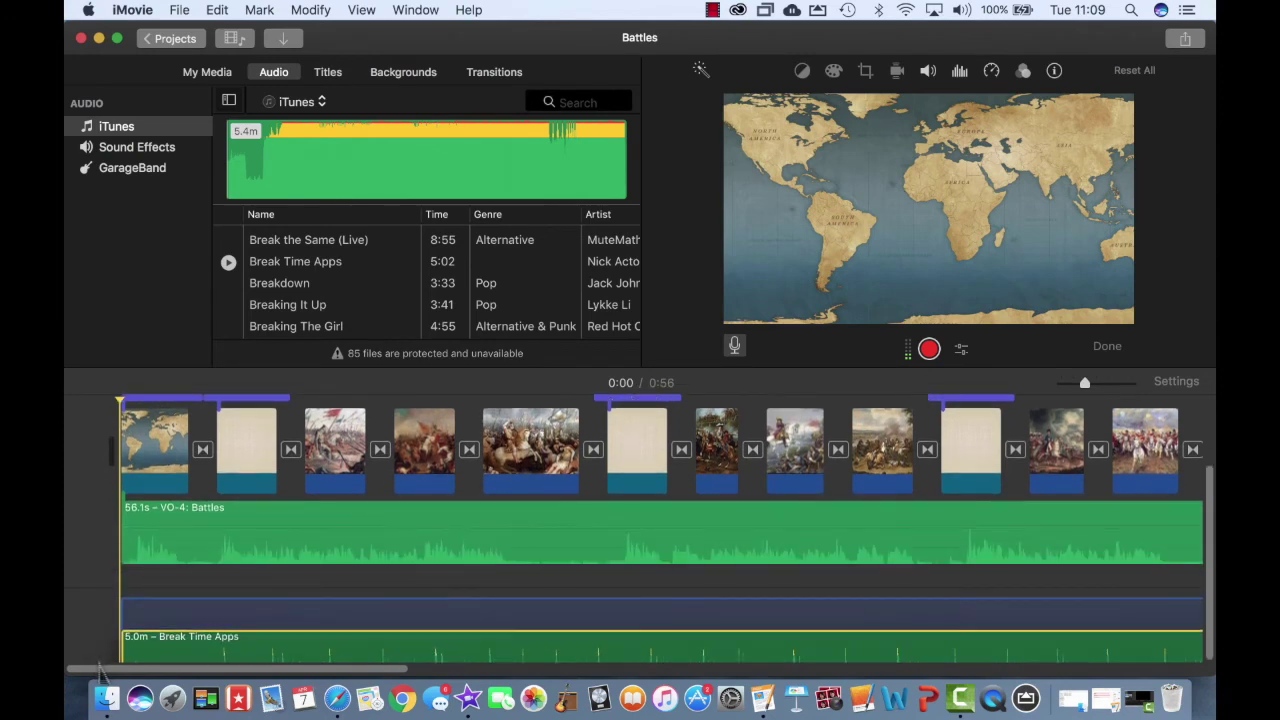
key(space)
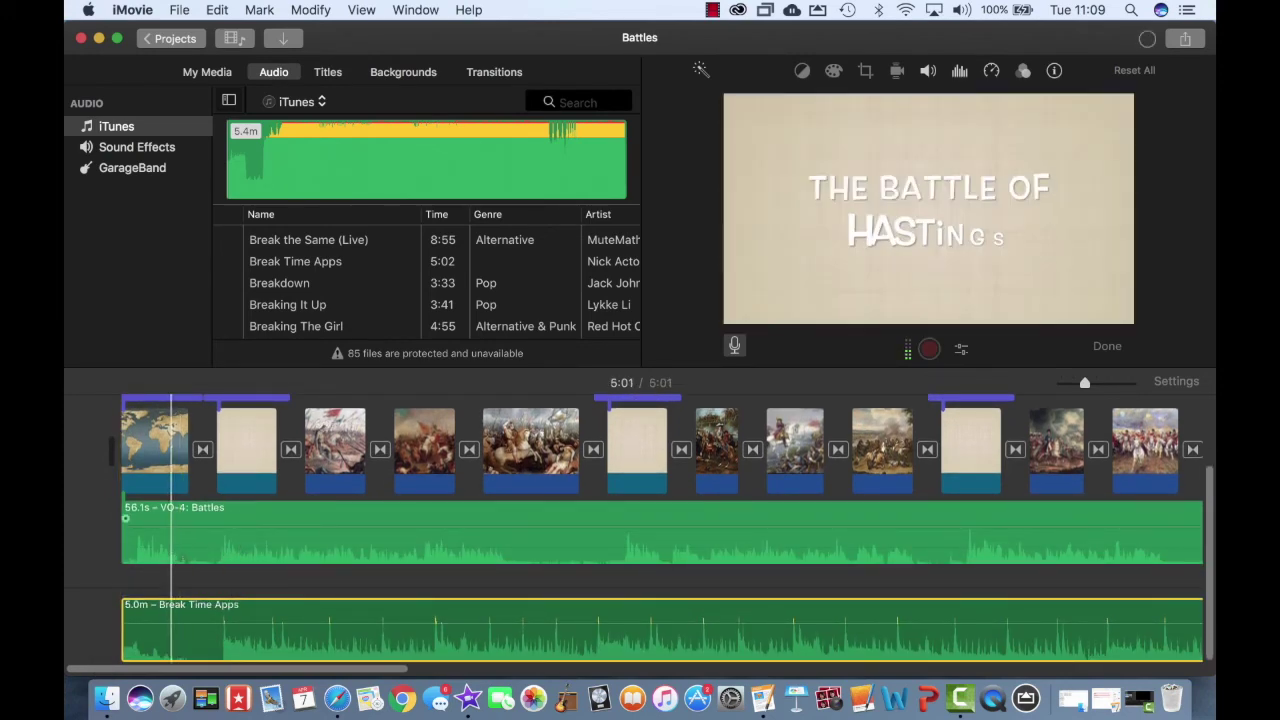
- Set the voiceover to lower the volume of other clips more strongly and play the movie from the start
click(326, 530)
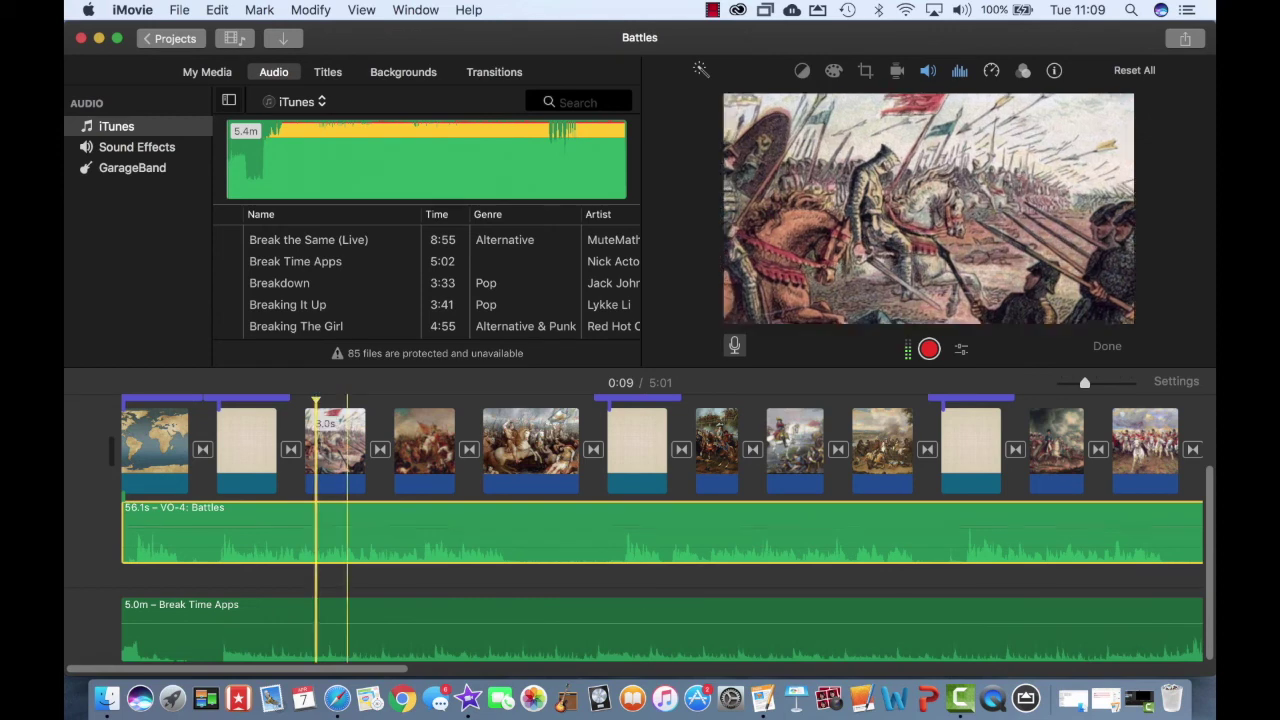
click(928, 71)
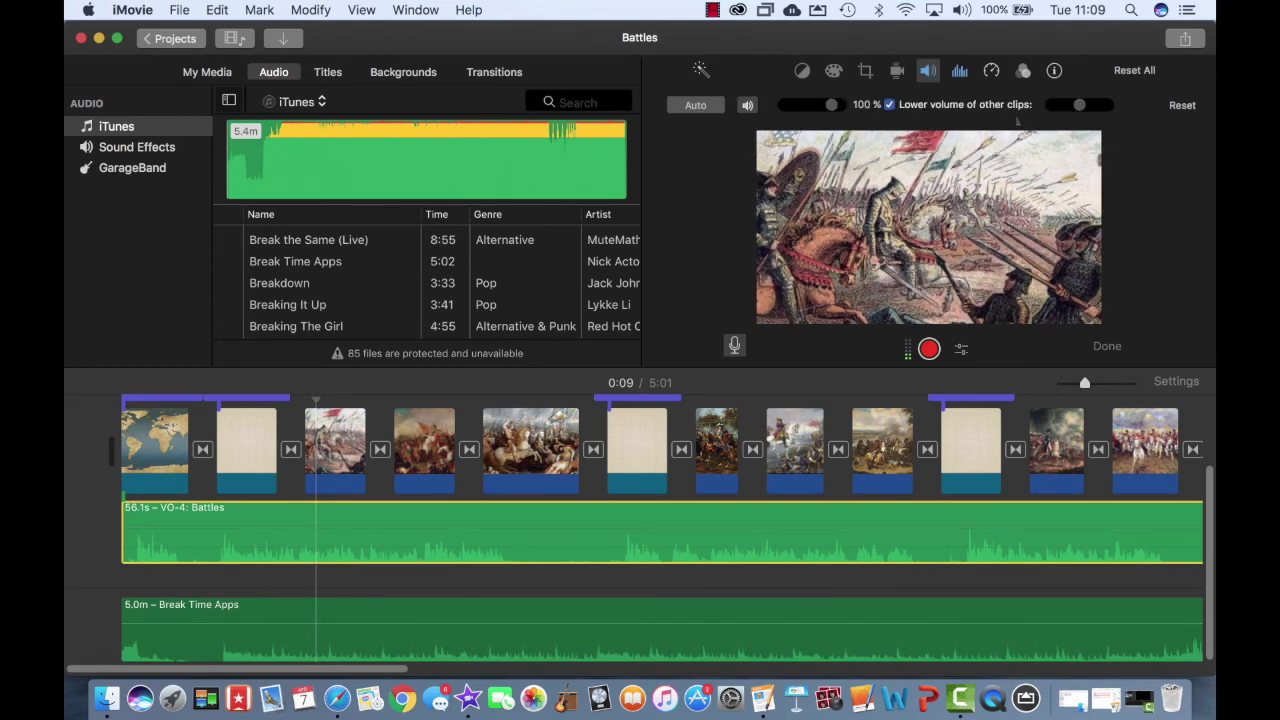
drag(1086, 125, 1104, 125)
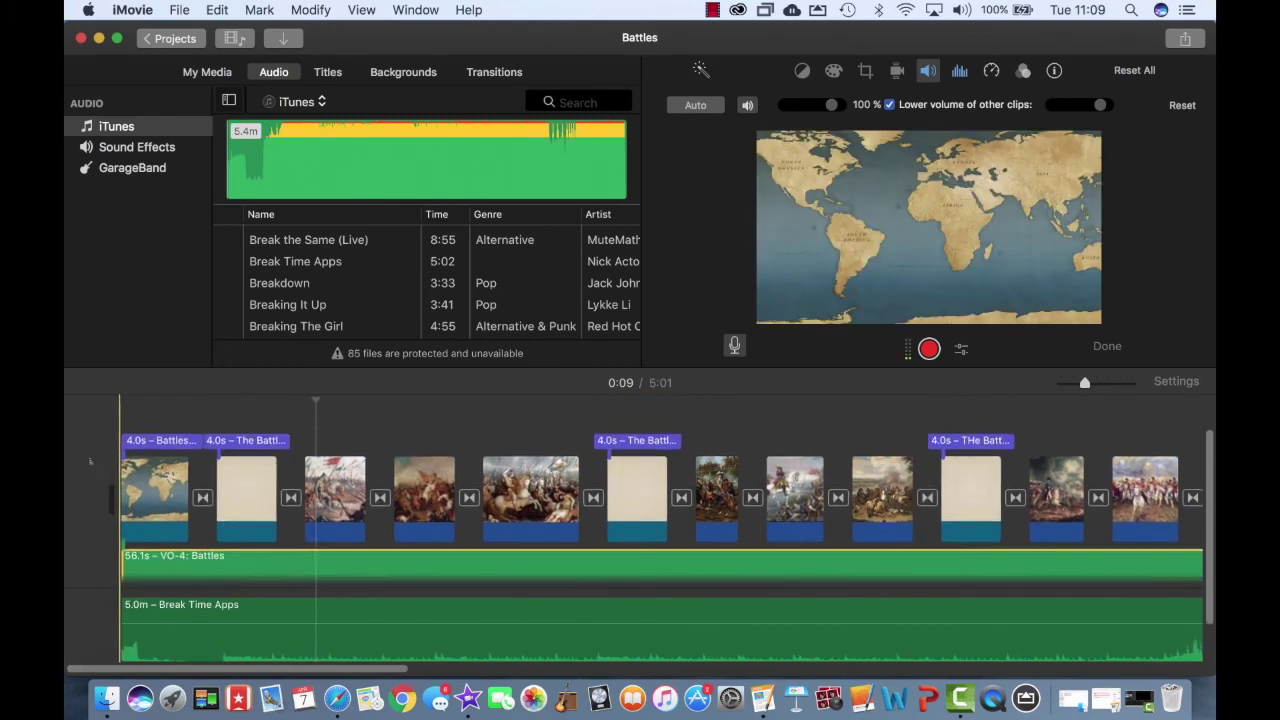
scroll(90, 461, down, 1)
scroll(90, 461, up, 2)
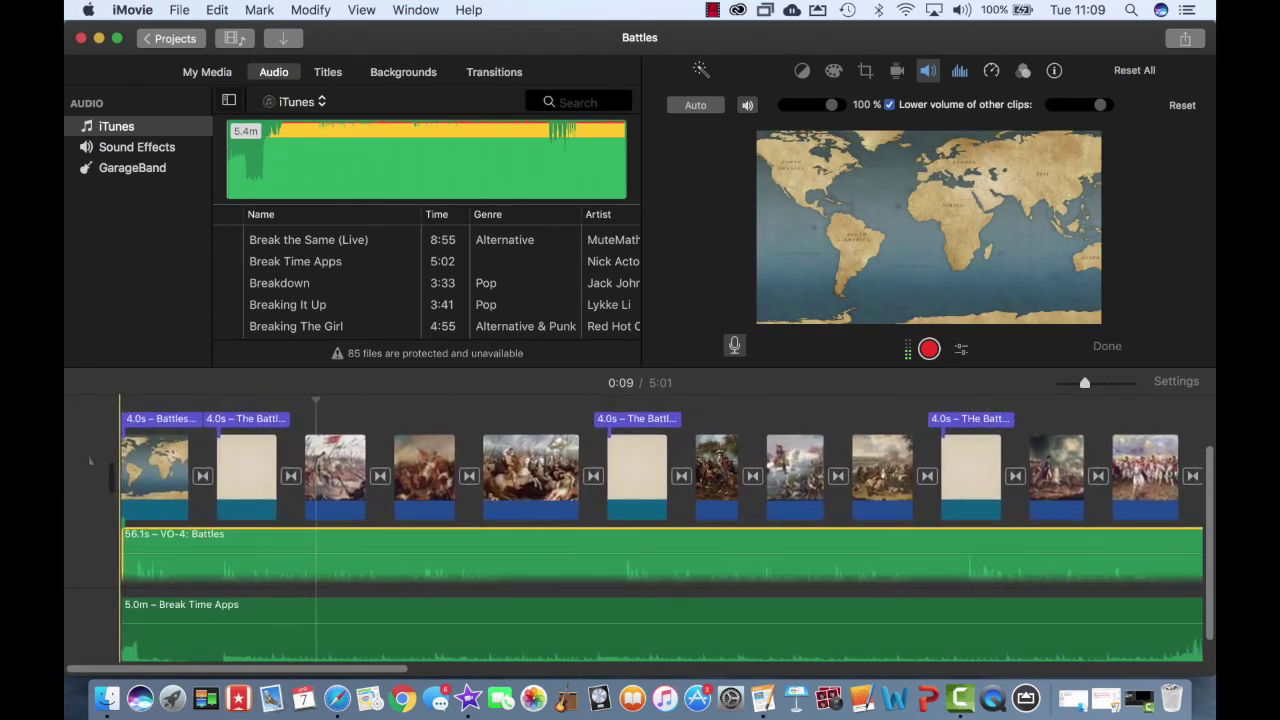
key(space)
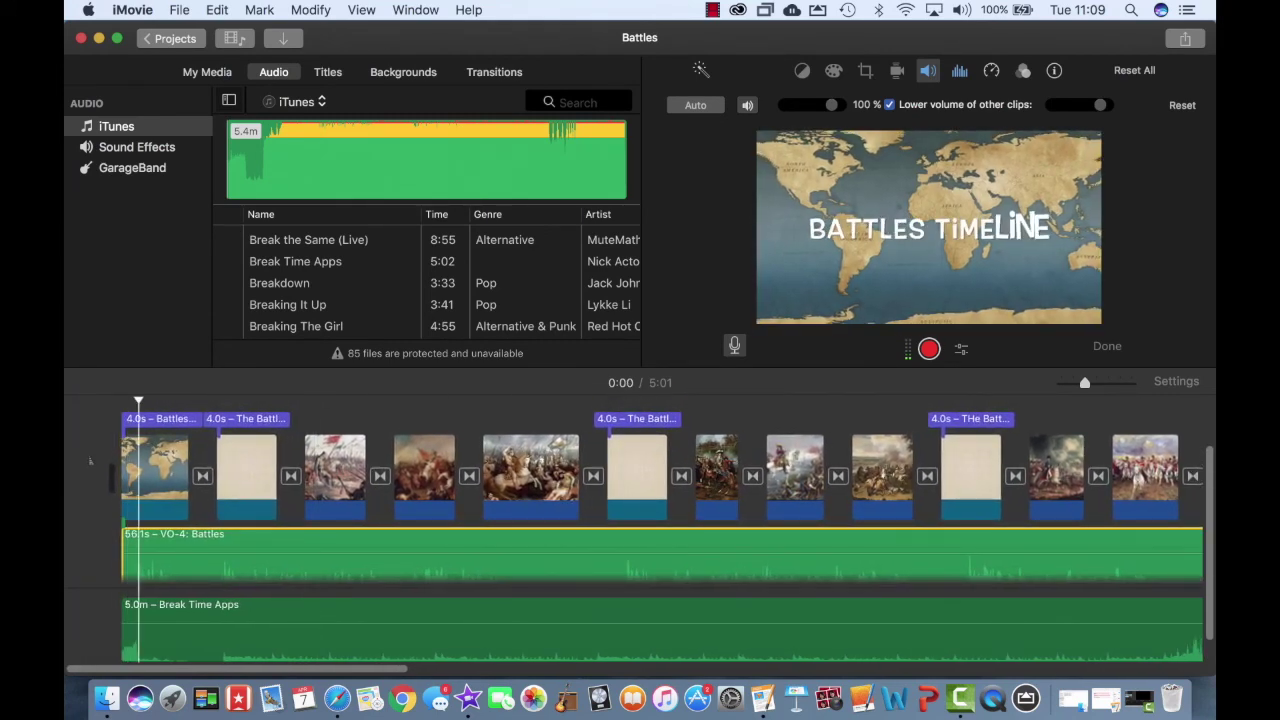